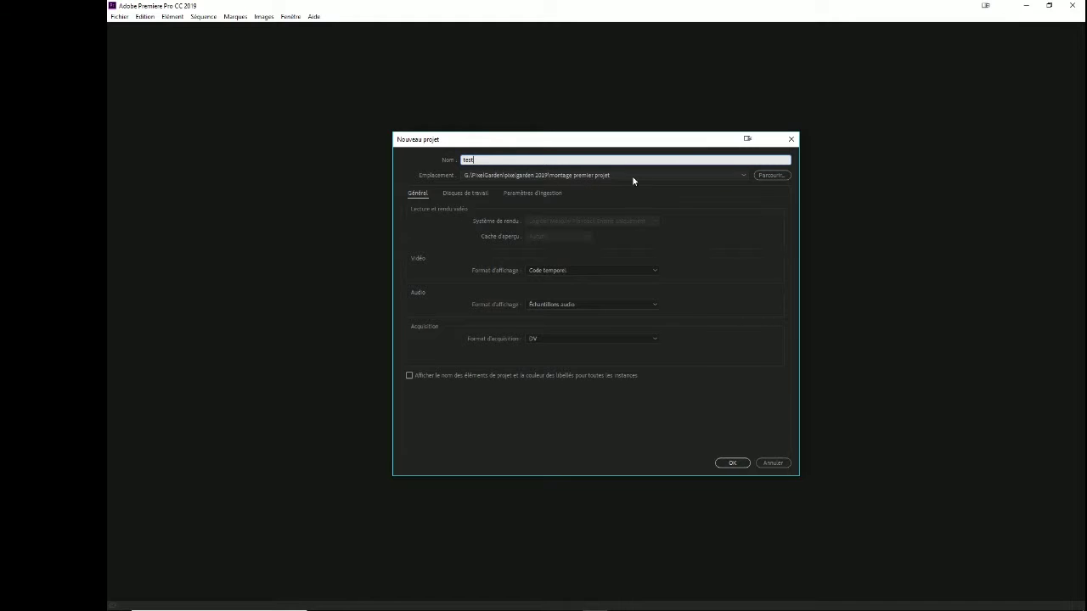
- Create the project named test and dock its floating Project panel beside the tools, widened enough to show the media area
left_click(734, 463)
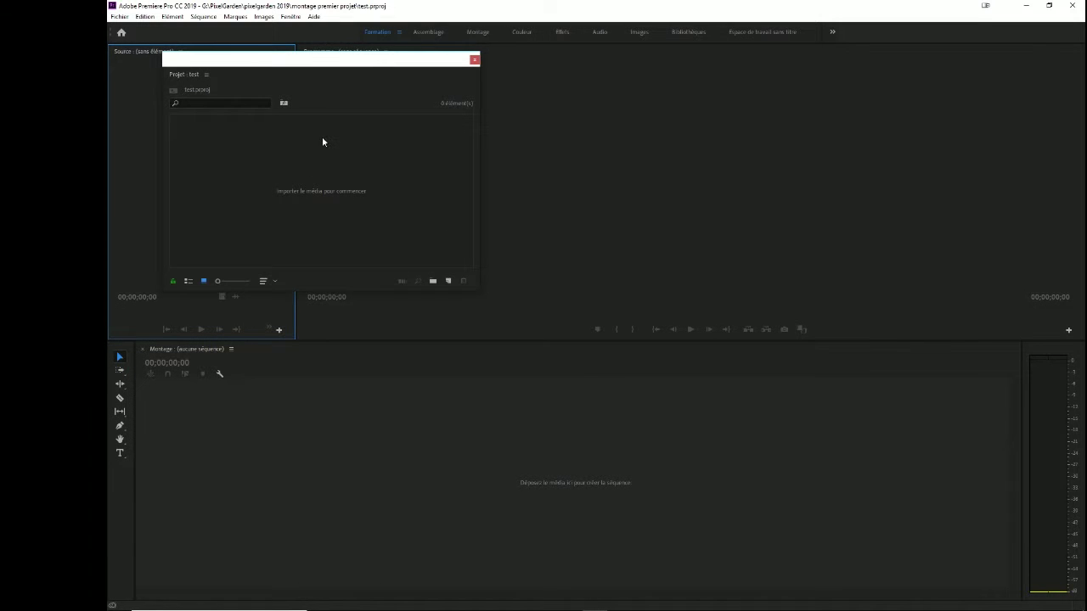
left_click_drag(306, 60, 356, 69)
left_click_drag(243, 83, 119, 431)
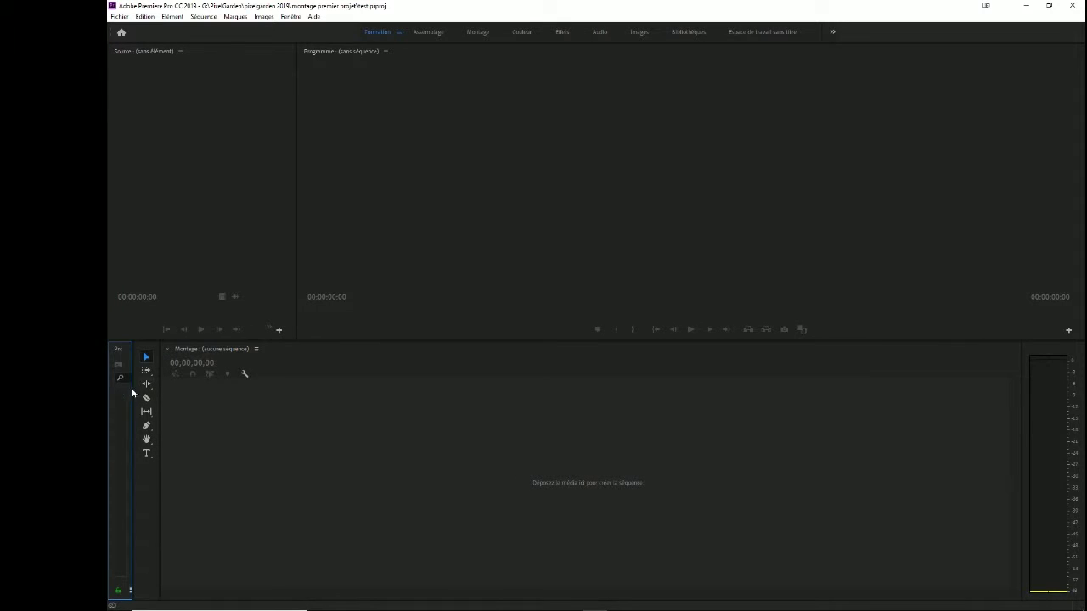
left_click_drag(131, 394, 344, 393)
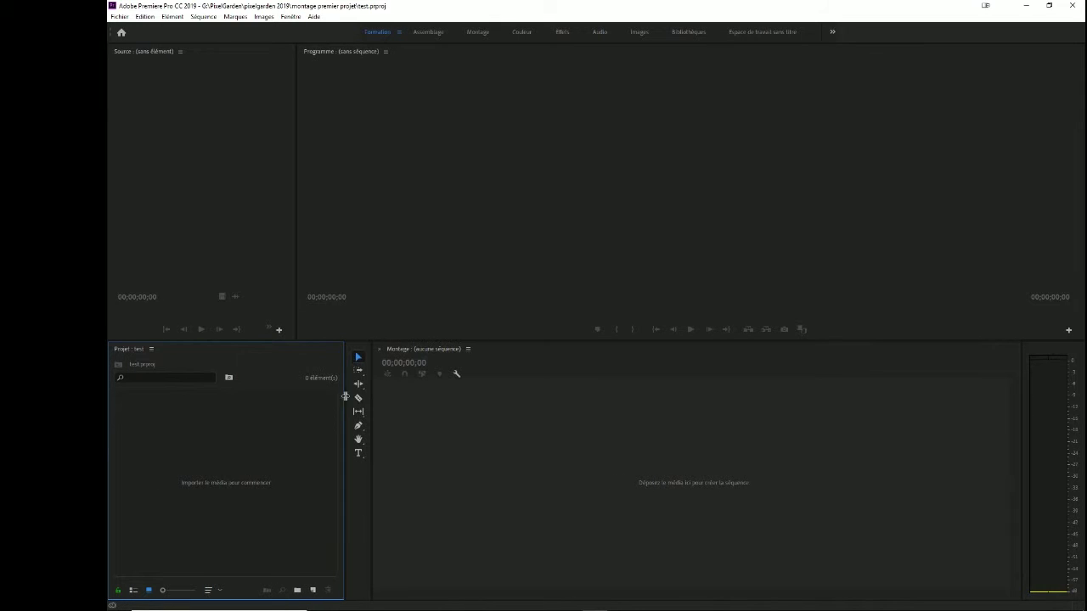
- Import the clips 348308433.mp4, 346031634.mp4 and 708213662.mp4 from the rush folder inside cours premiere > formation premiere
double_click(226, 461)
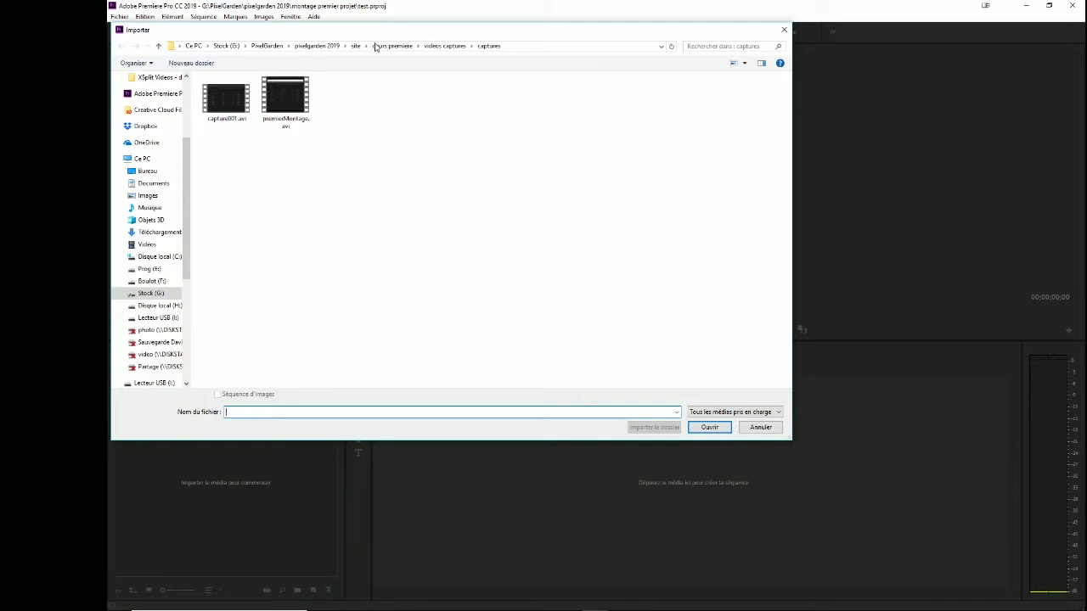
left_click(391, 46)
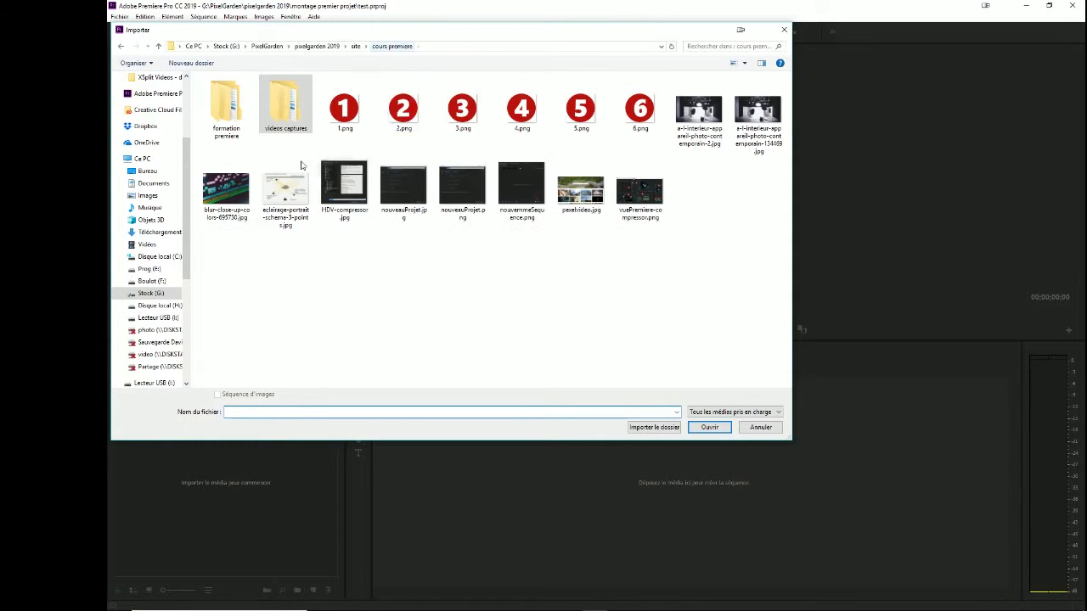
double_click(230, 106)
left_click(228, 138)
double_click(222, 136)
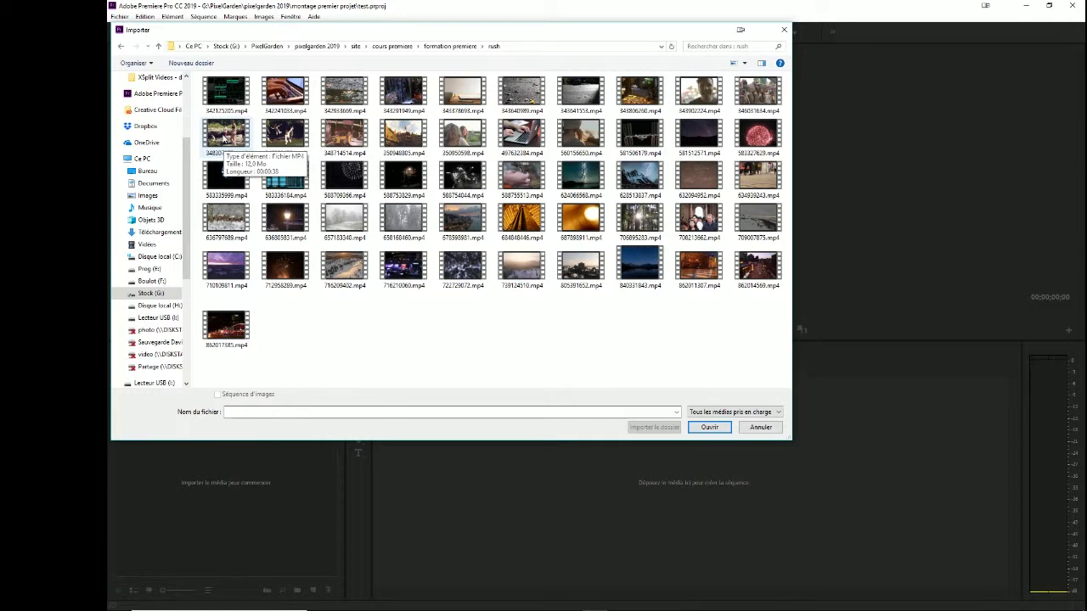
left_click(281, 140)
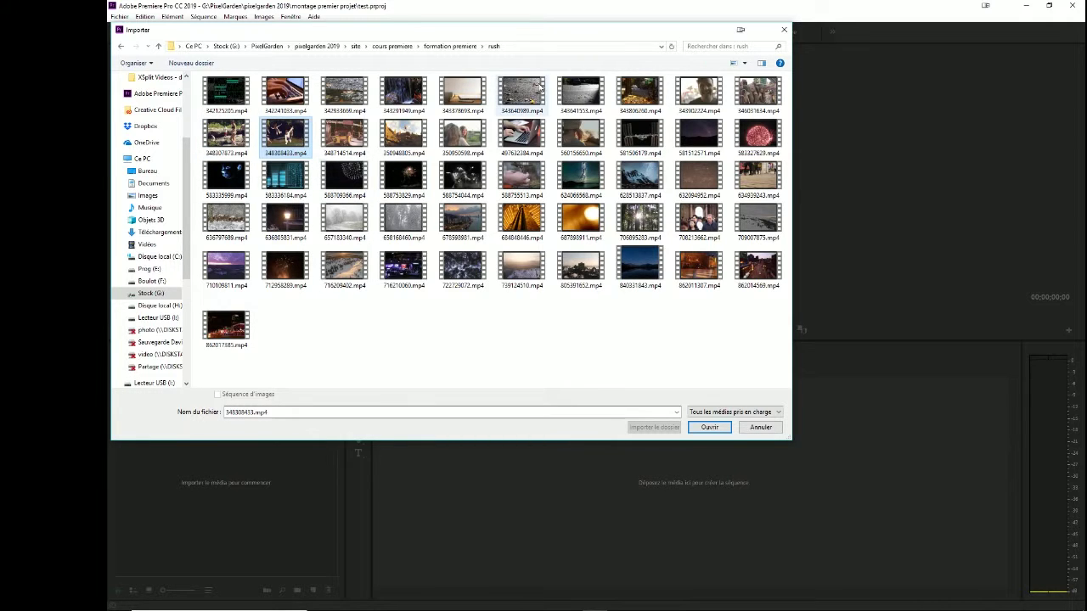
left_click(758, 92, "ctrl")
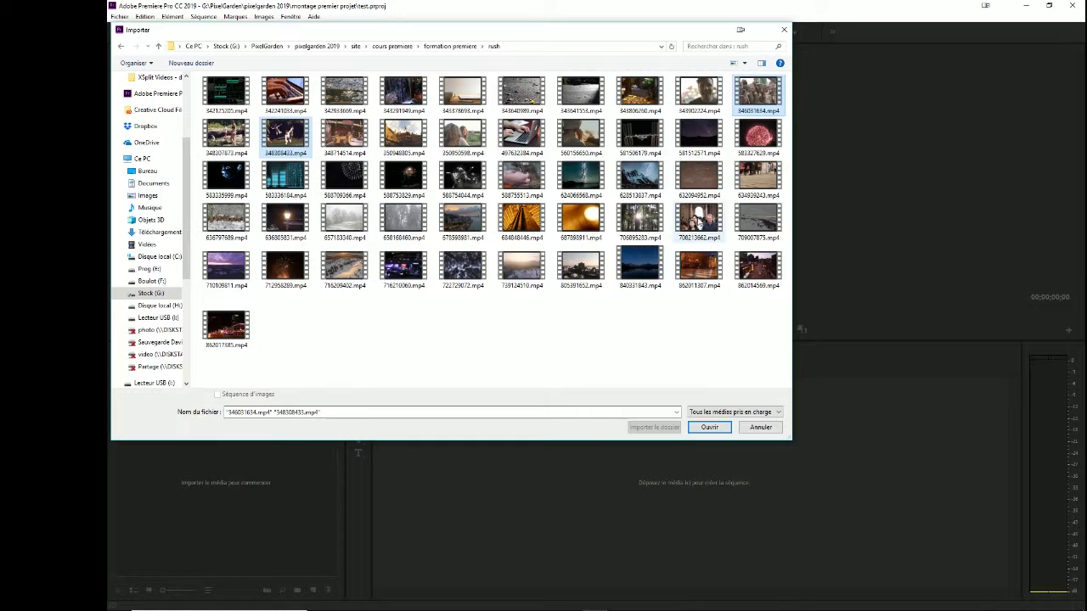
left_click(710, 427)
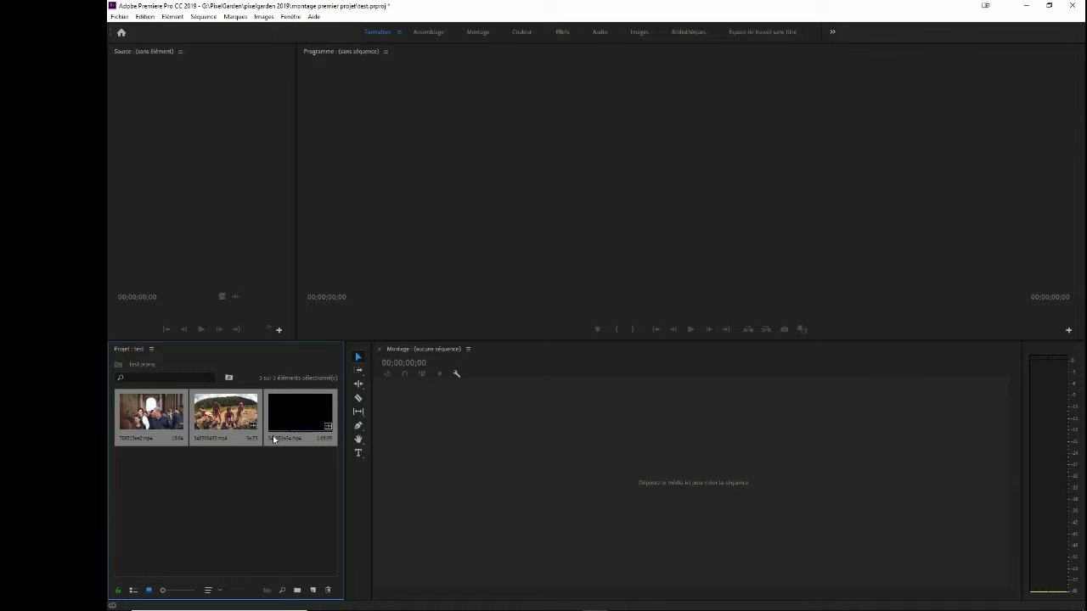
left_click(208, 508)
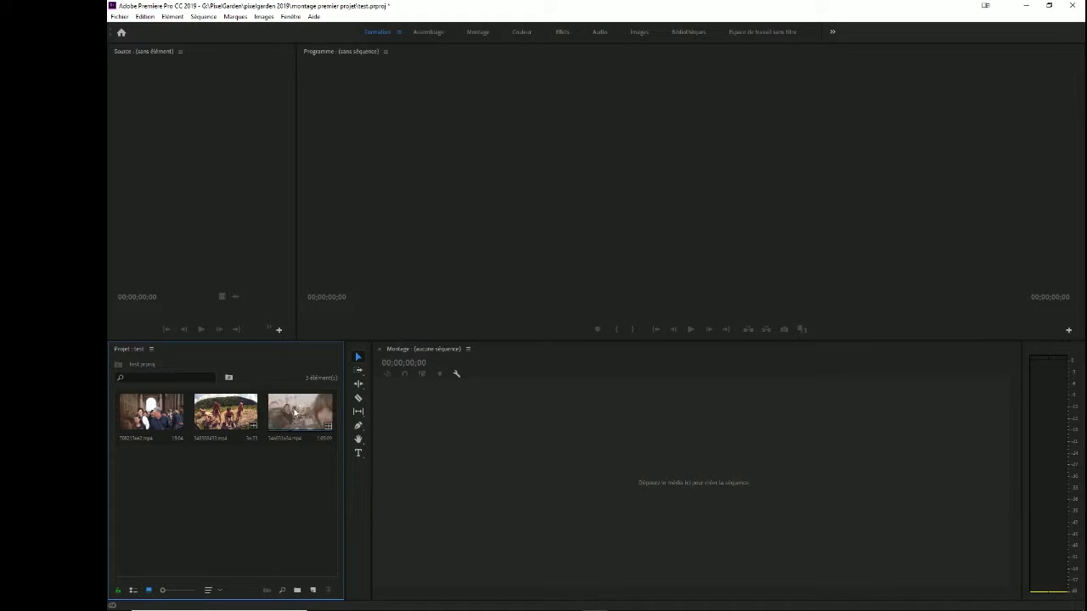
- Preview the clip 708213662.mp4 in the Source monitor
double_click(151, 412)
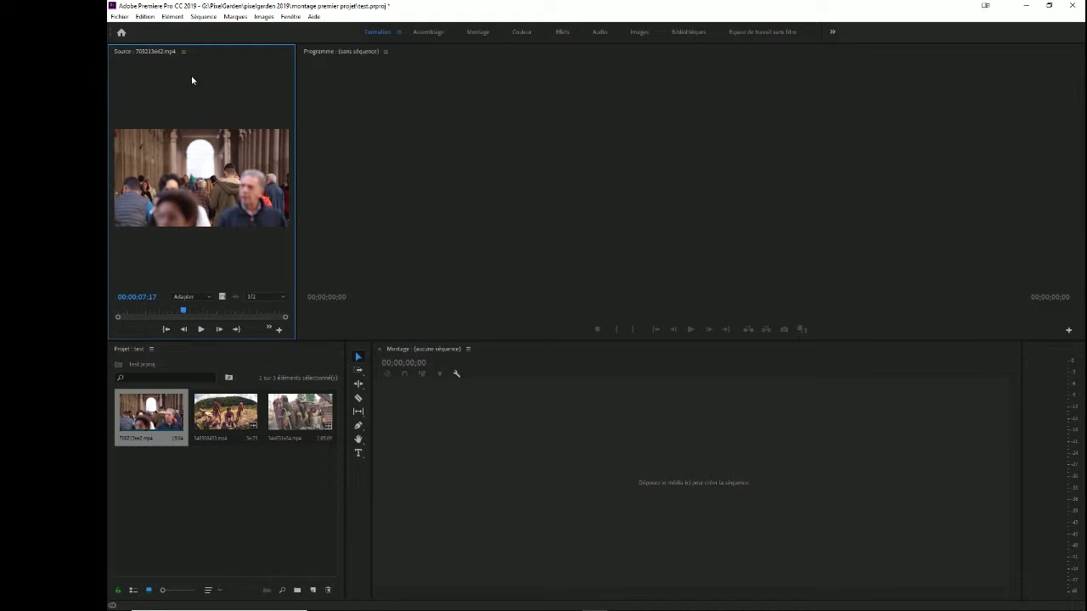
left_click(201, 330)
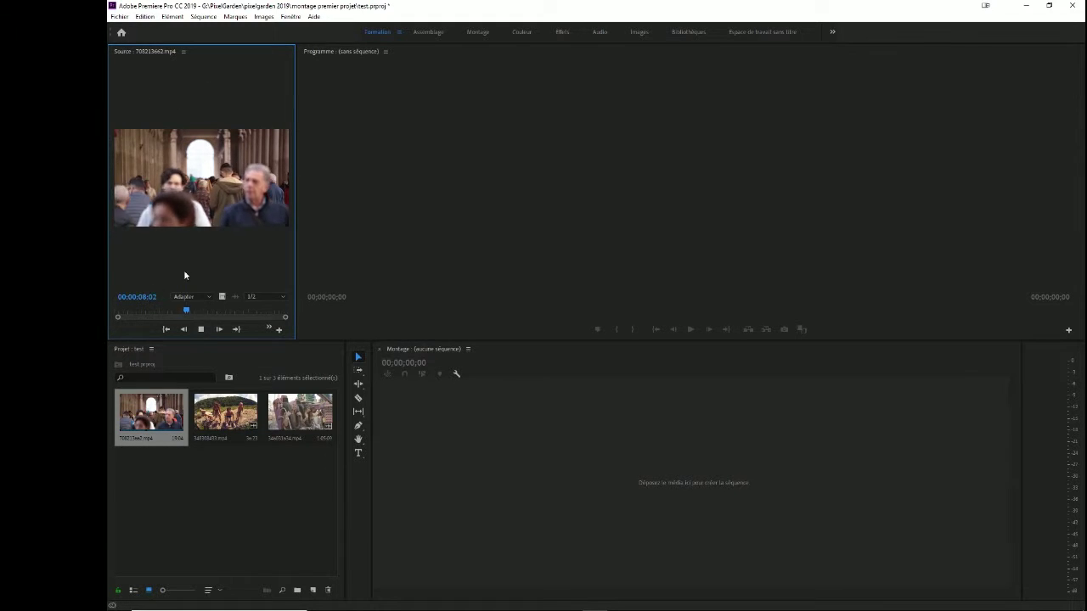
left_click(203, 331)
left_click(252, 472)
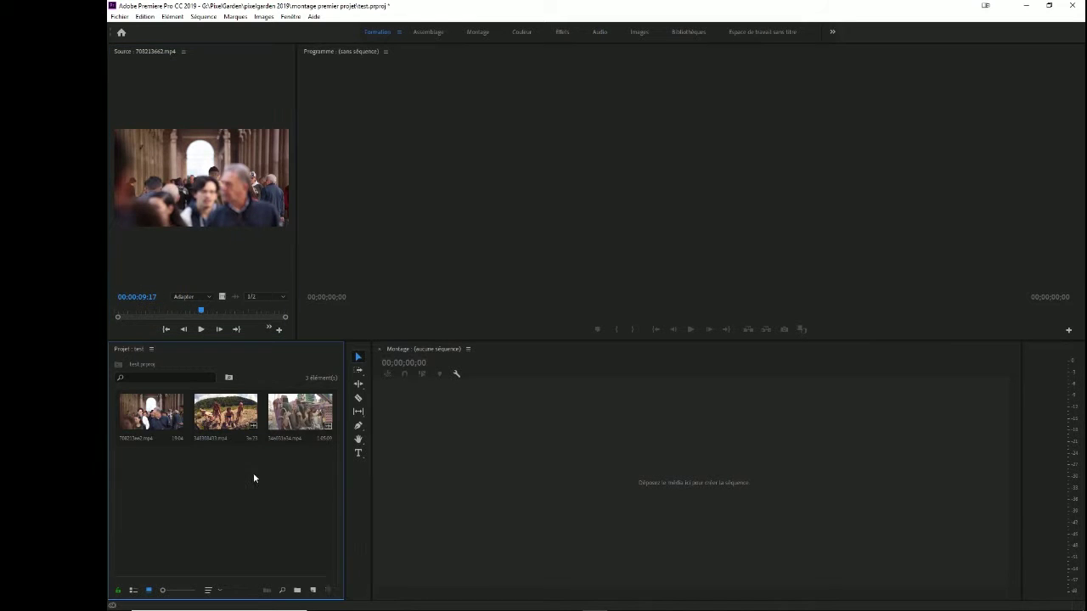
- Create a new sequence named Séquence 01 with the HDV 720p25 preset and keep the playhead at the start
left_click(313, 591)
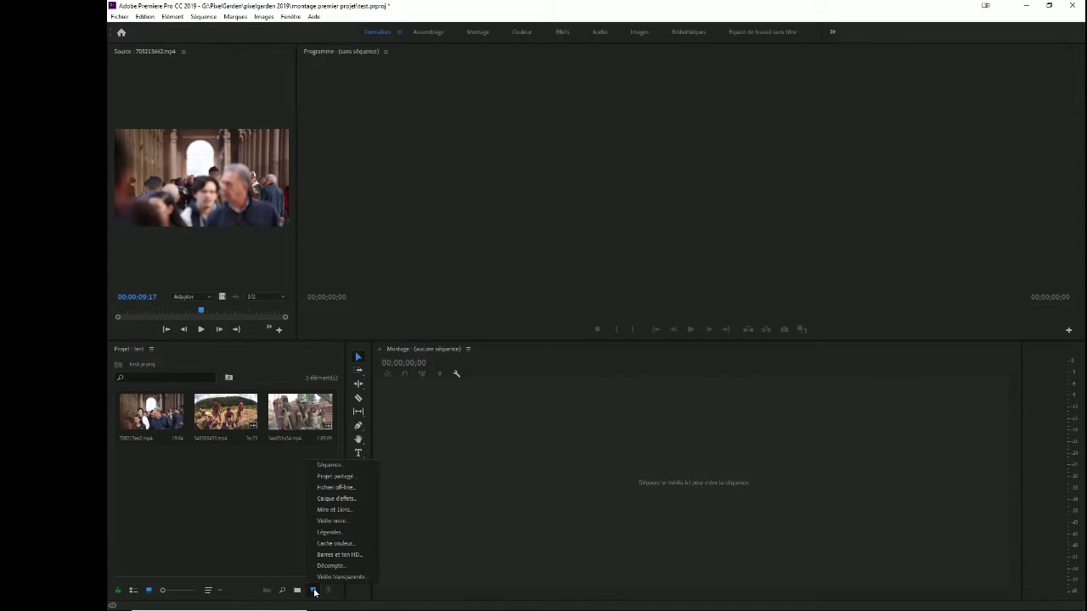
left_click(337, 468)
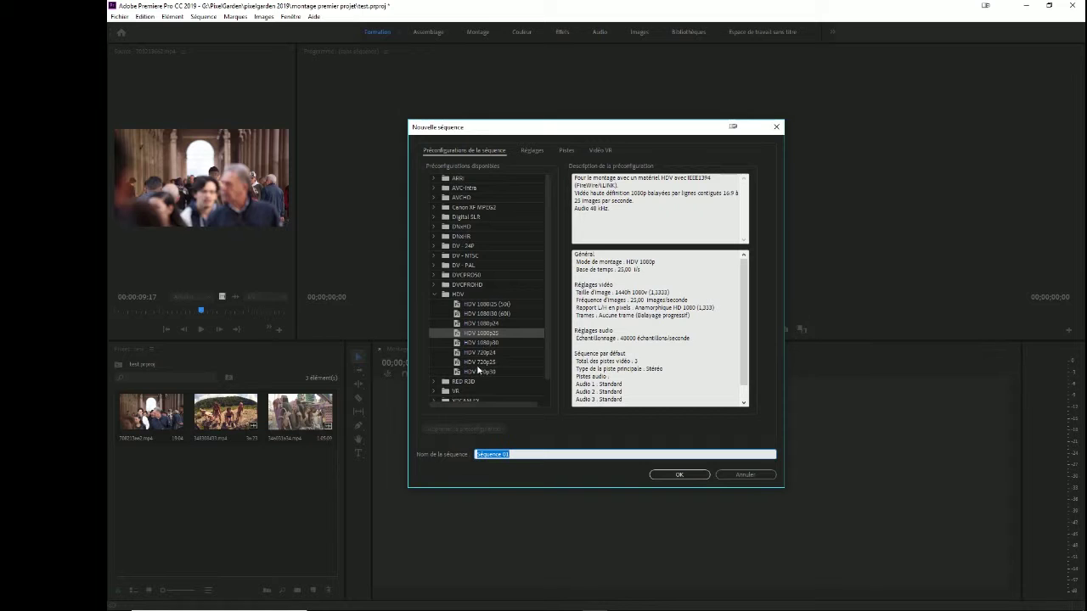
left_click(480, 363)
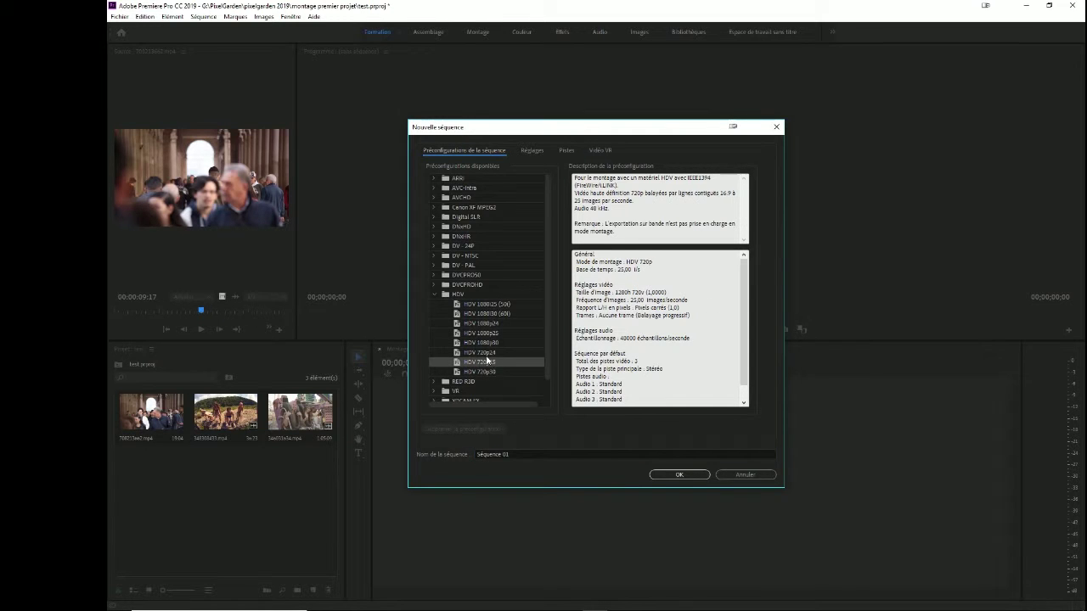
left_click(688, 473)
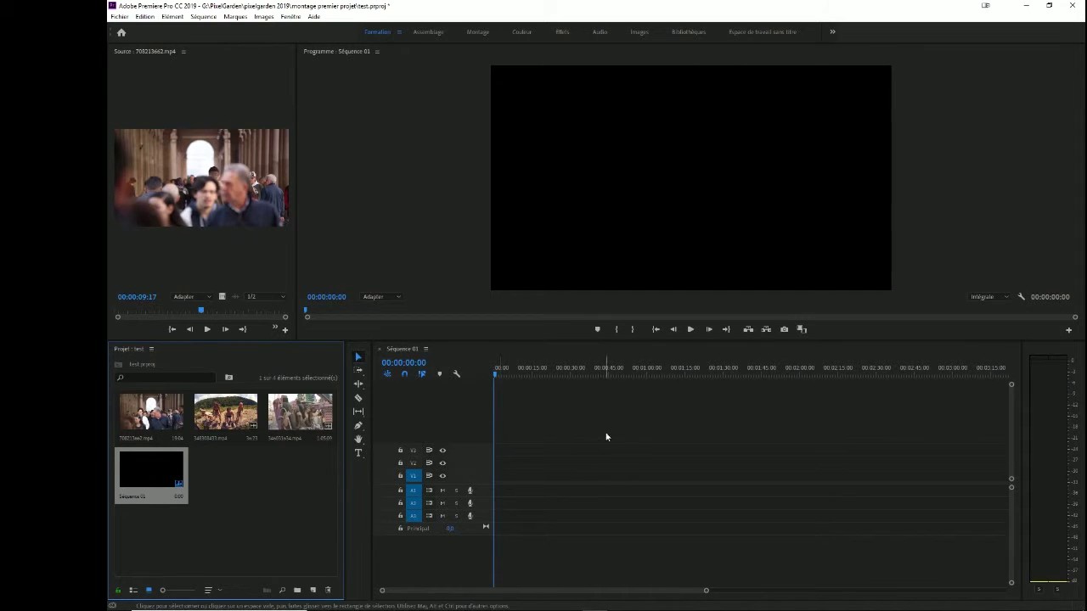
mouse_move(496, 374)
left_mouse_down()
mouse_move(782, 376)
mouse_move(478, 377)
left_mouse_up()
left_click_drag(841, 376, 490, 377)
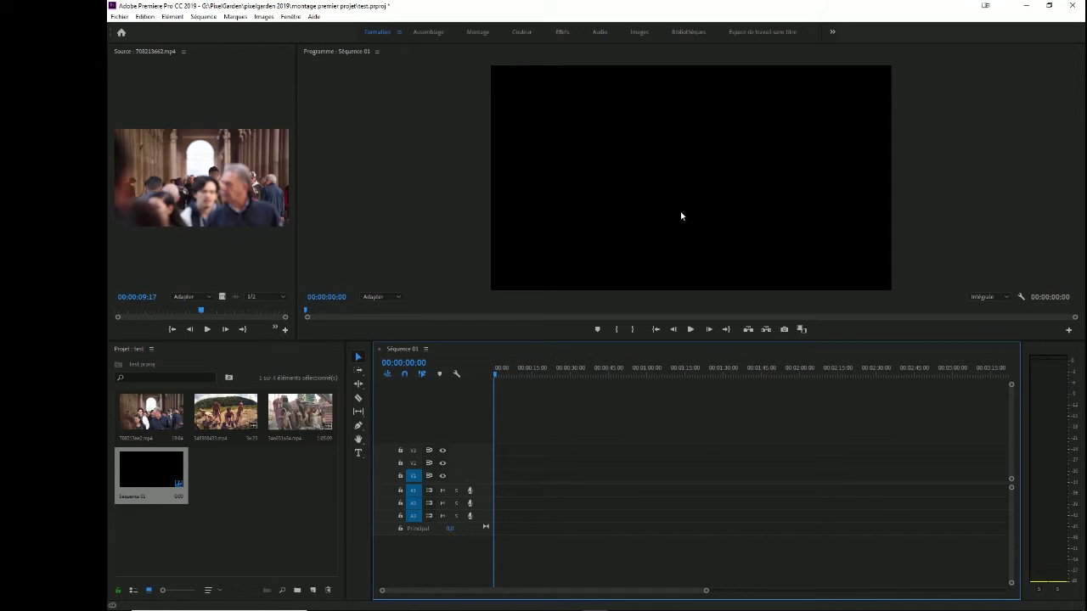
- Place 708213662.mp4 at the start of video track V3, keeping the existing sequence settings
left_click(266, 525)
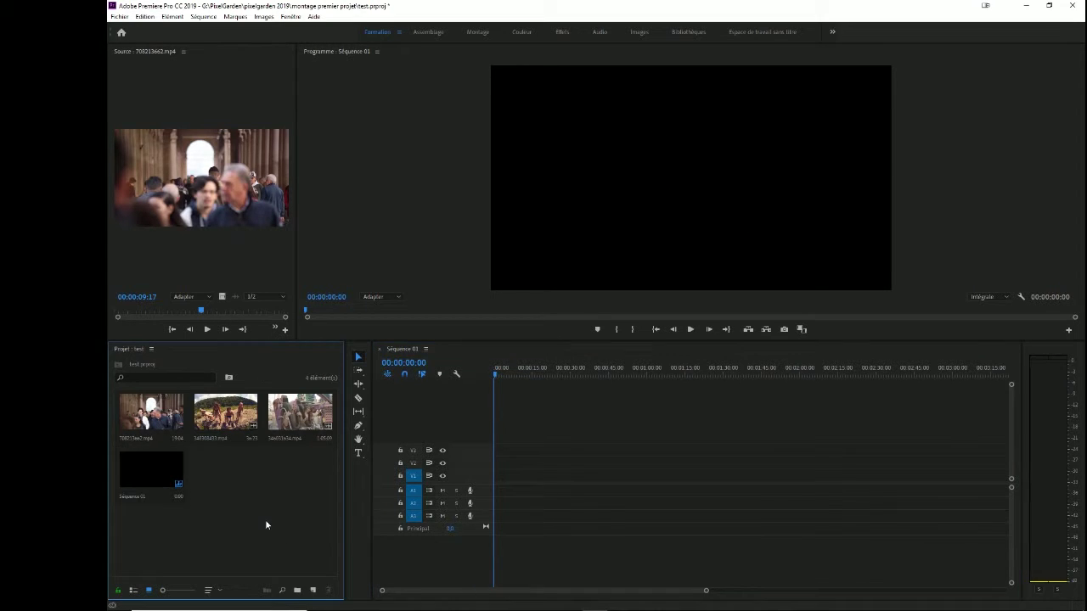
left_click_drag(163, 419, 495, 450)
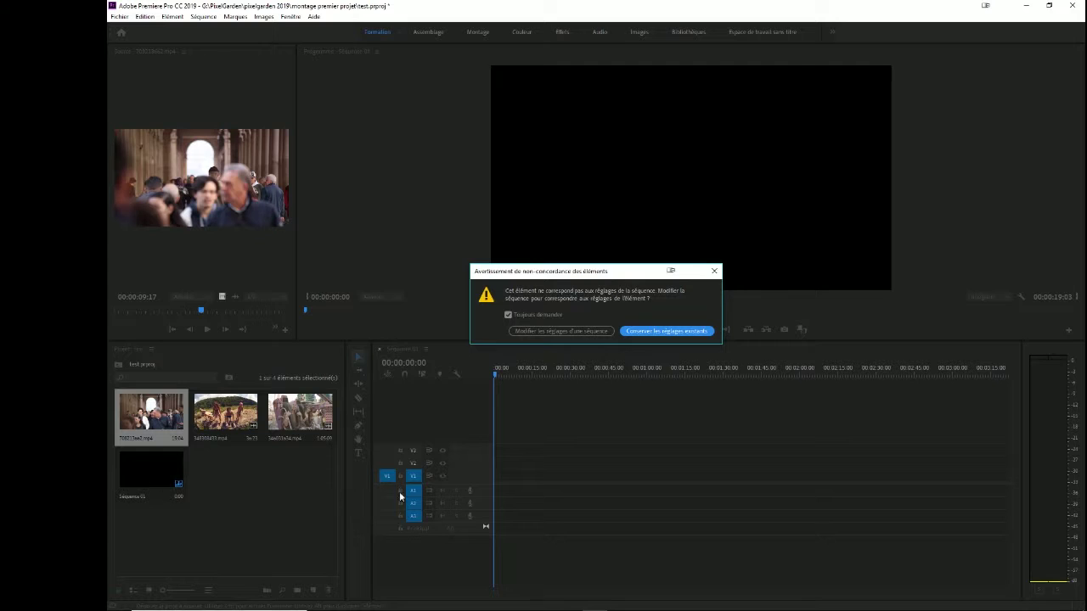
left_click(684, 332)
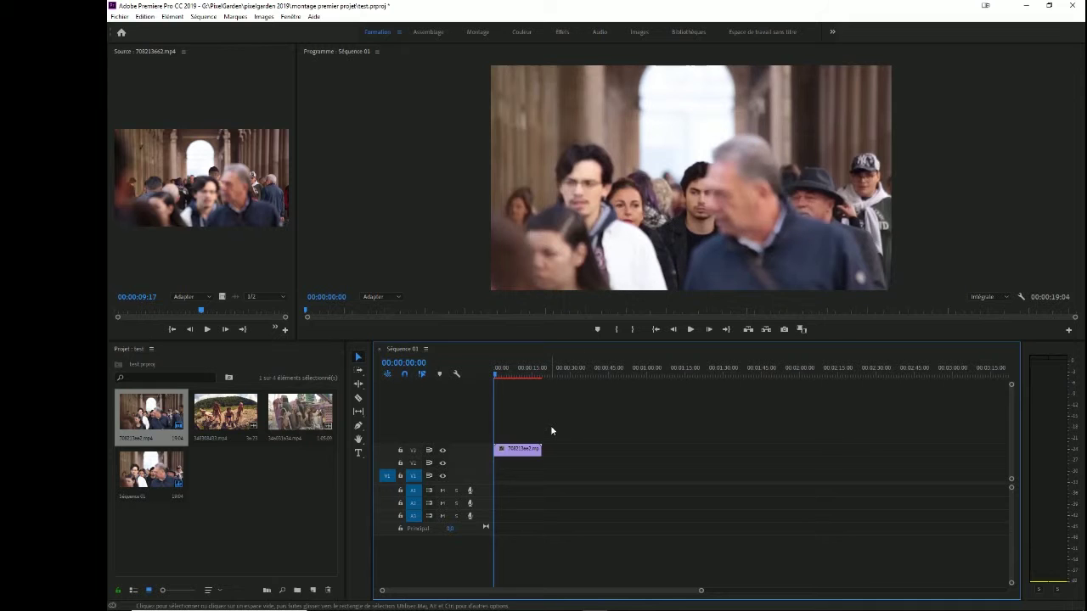
- Fit the 708213662.mp4 clip in the timeline to the sequence's frame size
left_click(520, 453)
right_click(519, 453)
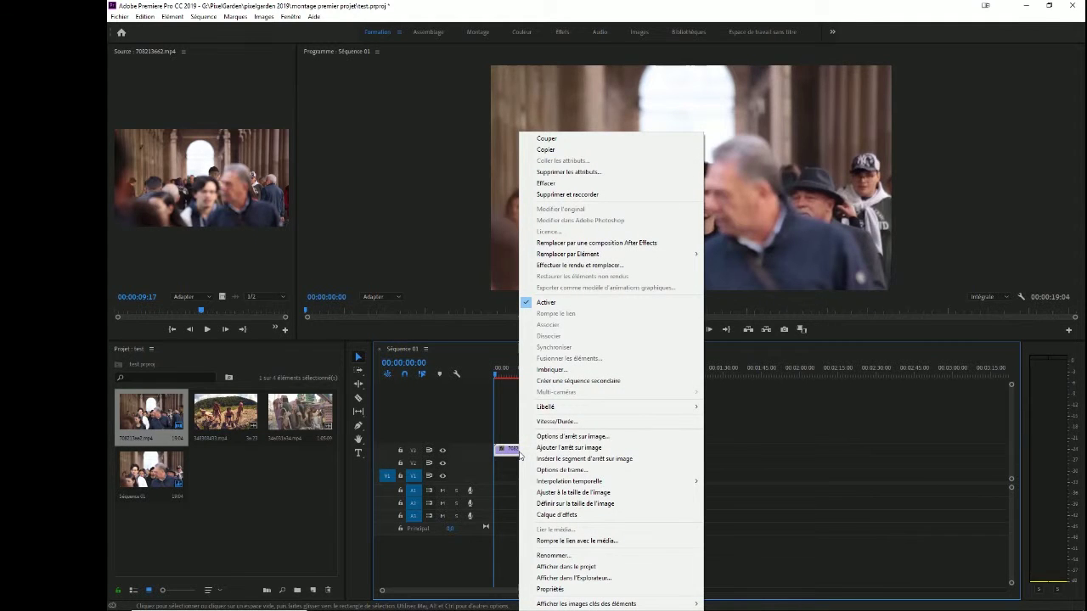
left_click(602, 494)
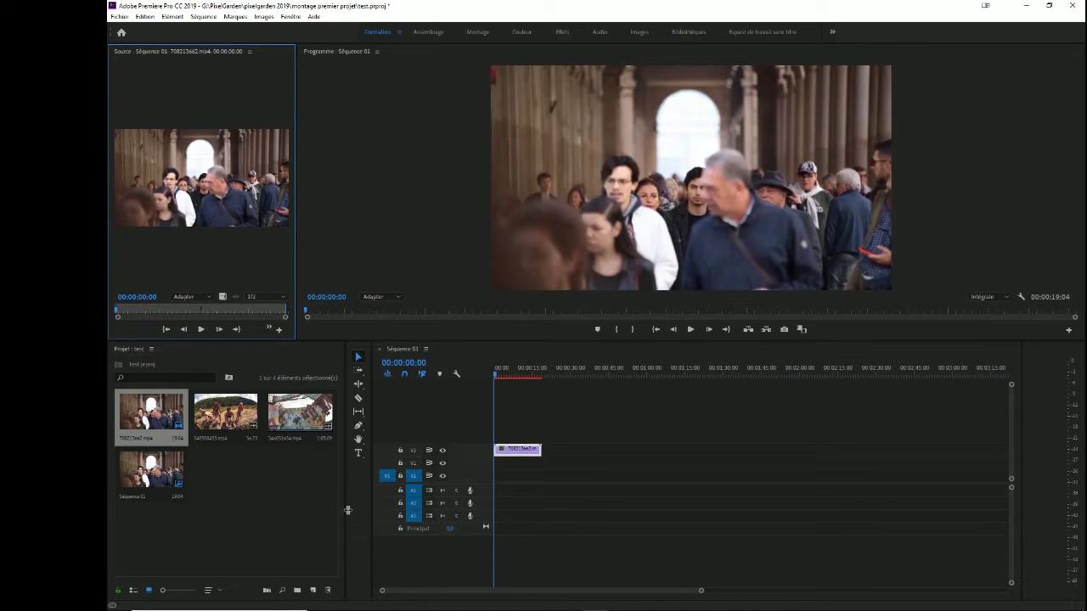
- Add 348308433.mp4 to track V2 directly after the first clip, unlink its audio and delete that audio
left_click_drag(220, 411, 540, 464)
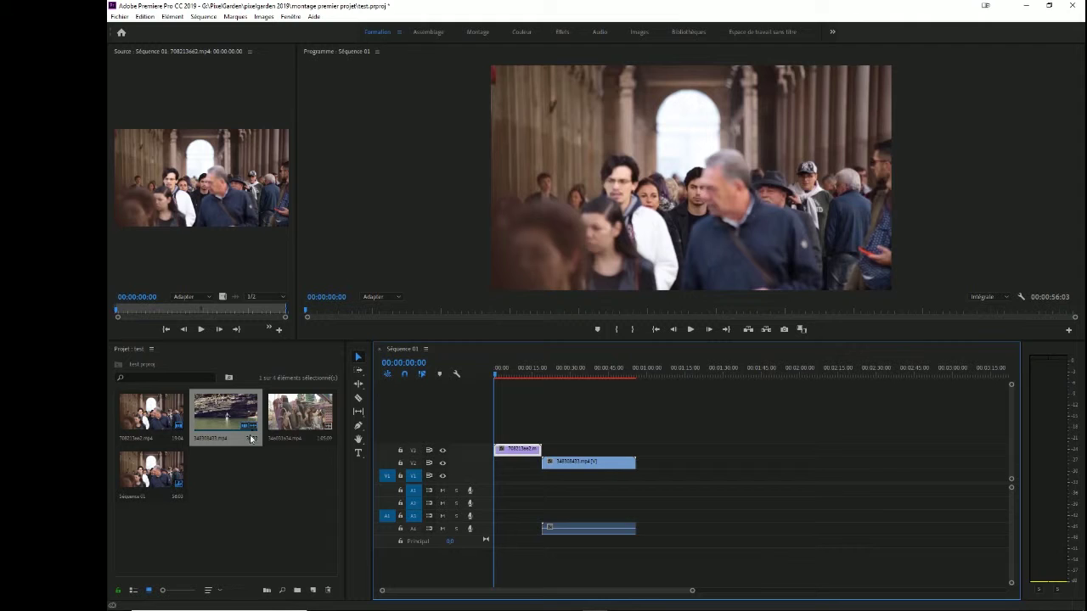
right_click(584, 530)
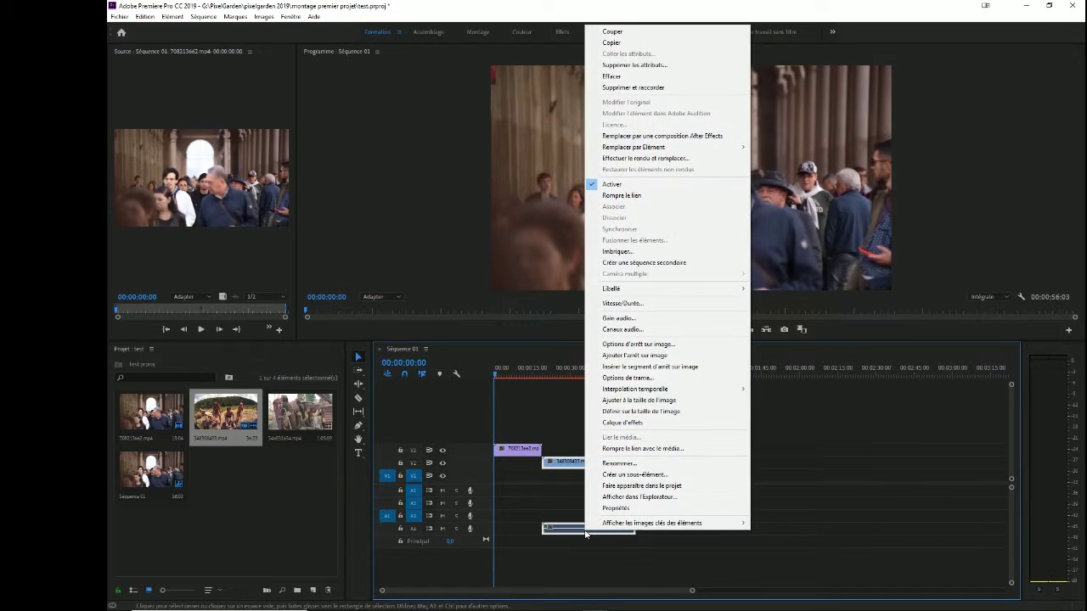
left_click(629, 196)
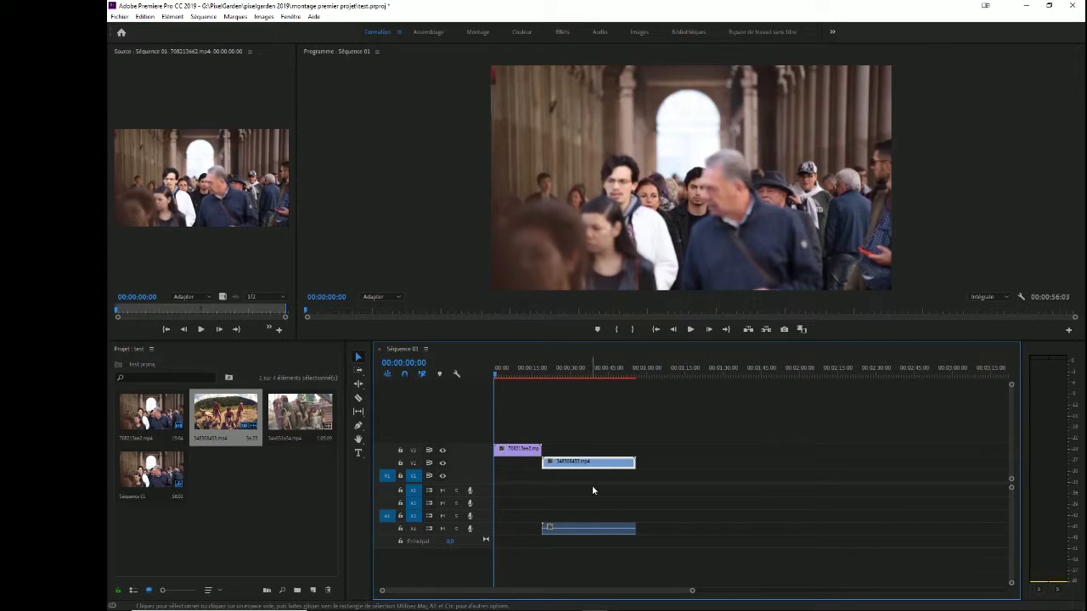
left_click(592, 530)
left_click_drag(588, 529, 639, 529)
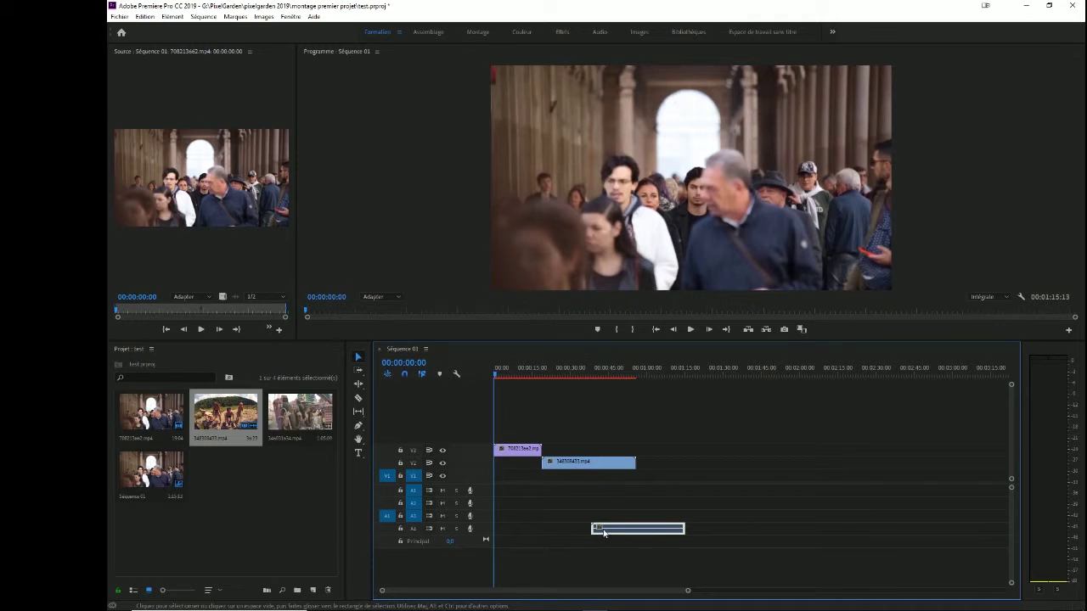
left_click_drag(624, 532, 622, 525)
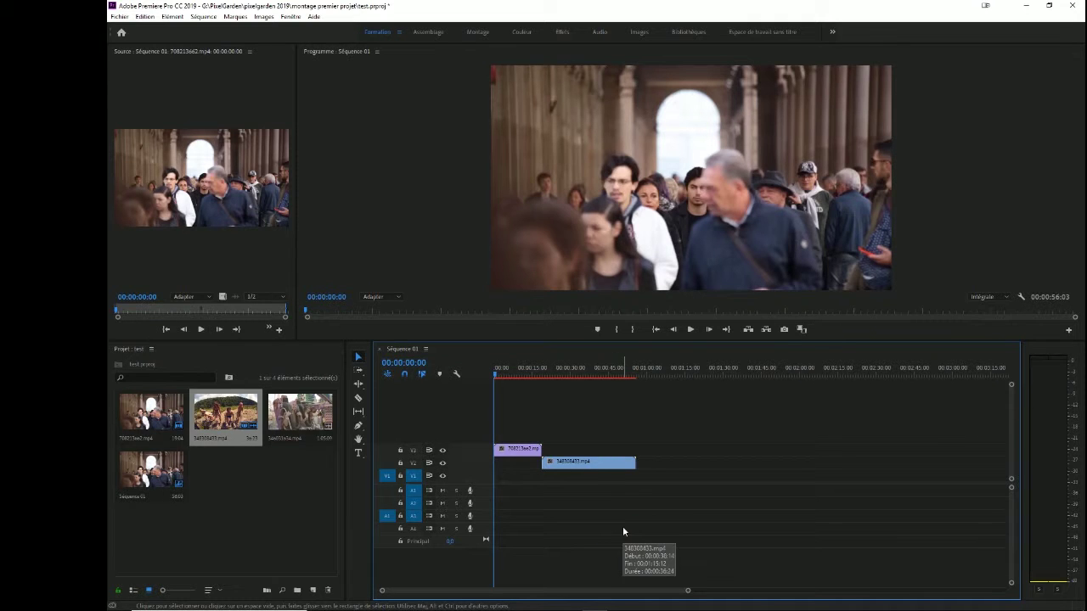
- Add 346031634.mp4 to track V1 directly after the second clip, unlink its audio and delete that audio
left_click_drag(294, 414, 641, 480)
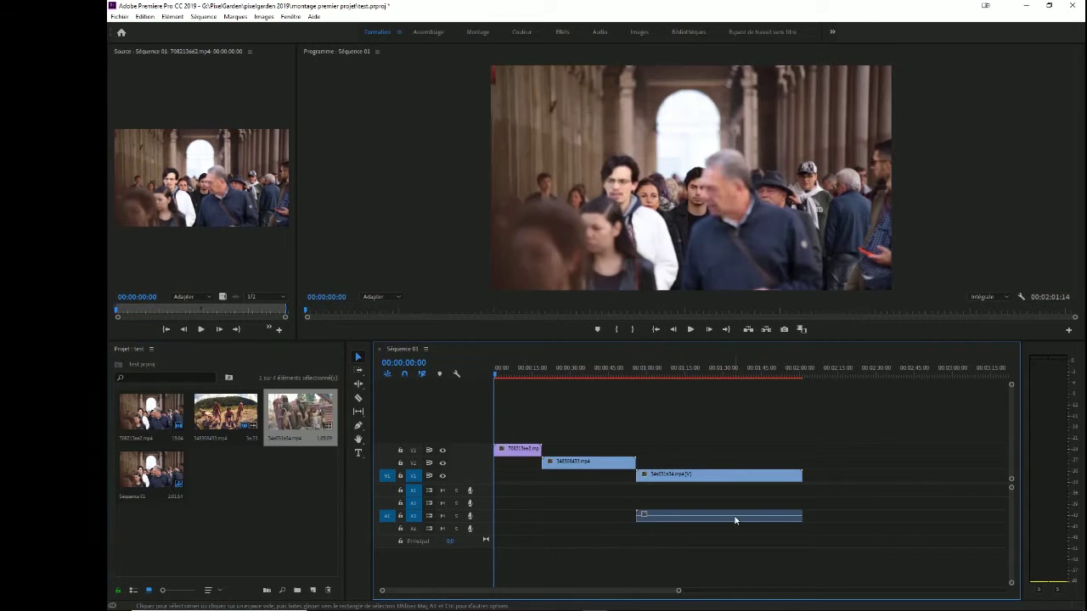
left_click(691, 480)
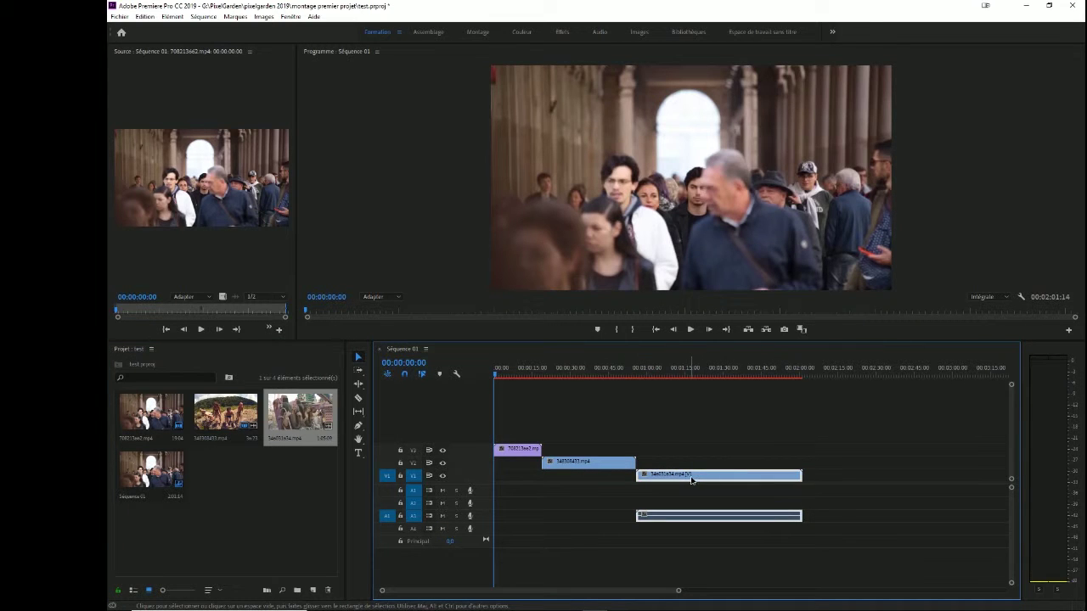
right_click(691, 480)
left_click(736, 277)
left_click(727, 514)
right_click(723, 515)
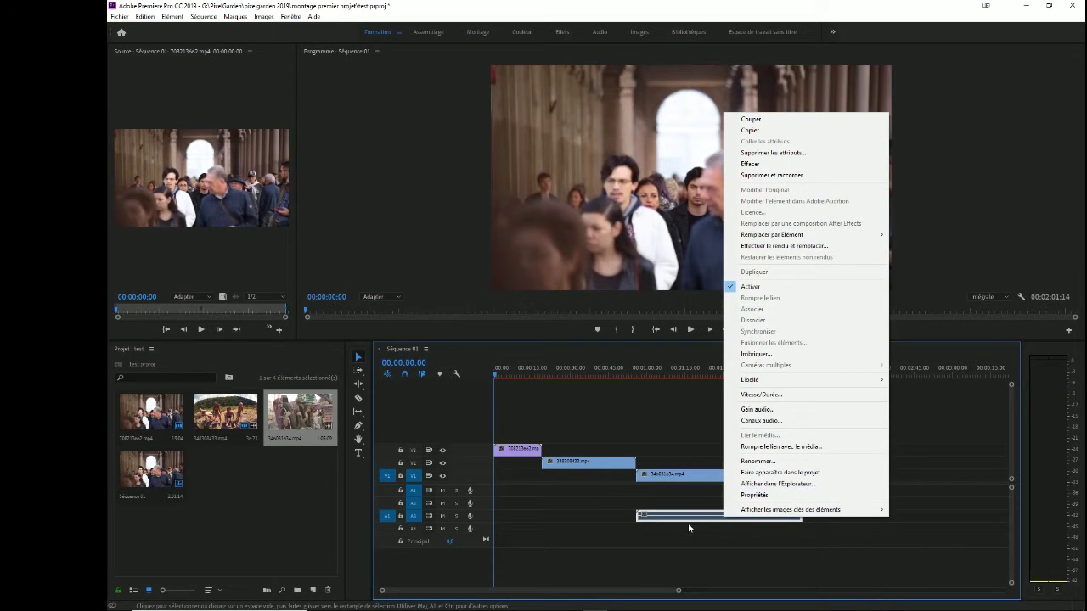
left_click(685, 518)
key("Delete")
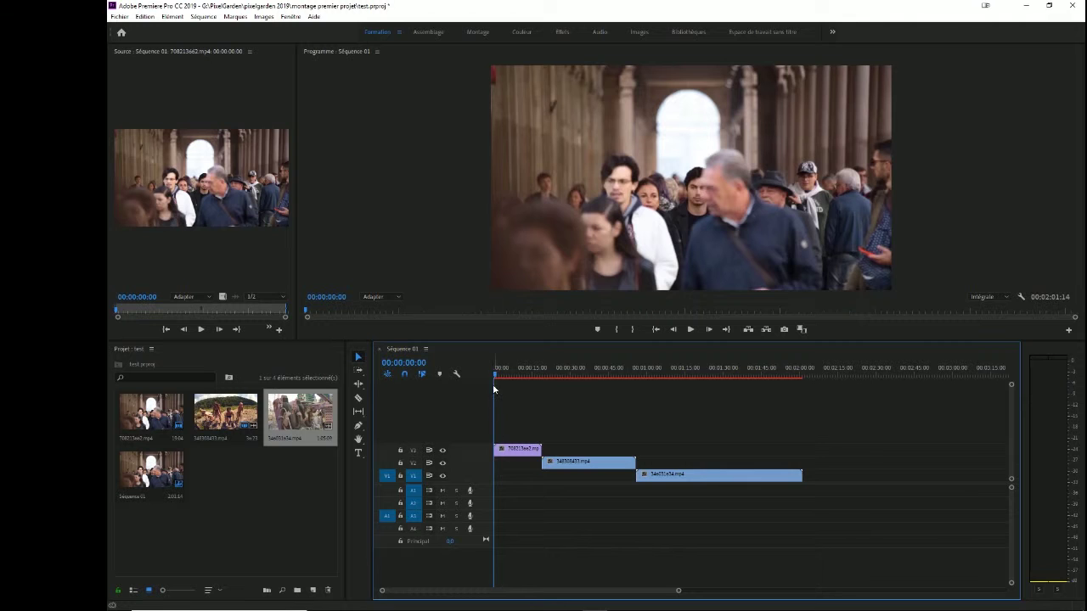
- Play and scrub through the sequence to review the three staggered clips, leaving the playhead at 00:00:09:05
left_click_drag(497, 377, 536, 390)
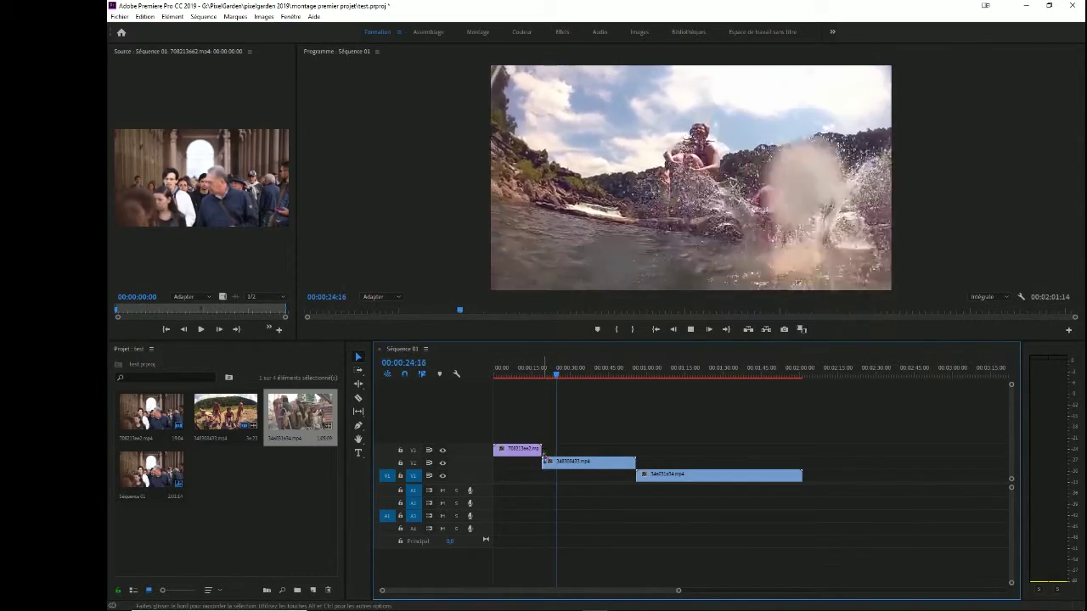
left_click_drag(562, 375, 633, 378)
key("space")
key("space")
key("Home")
key("space")
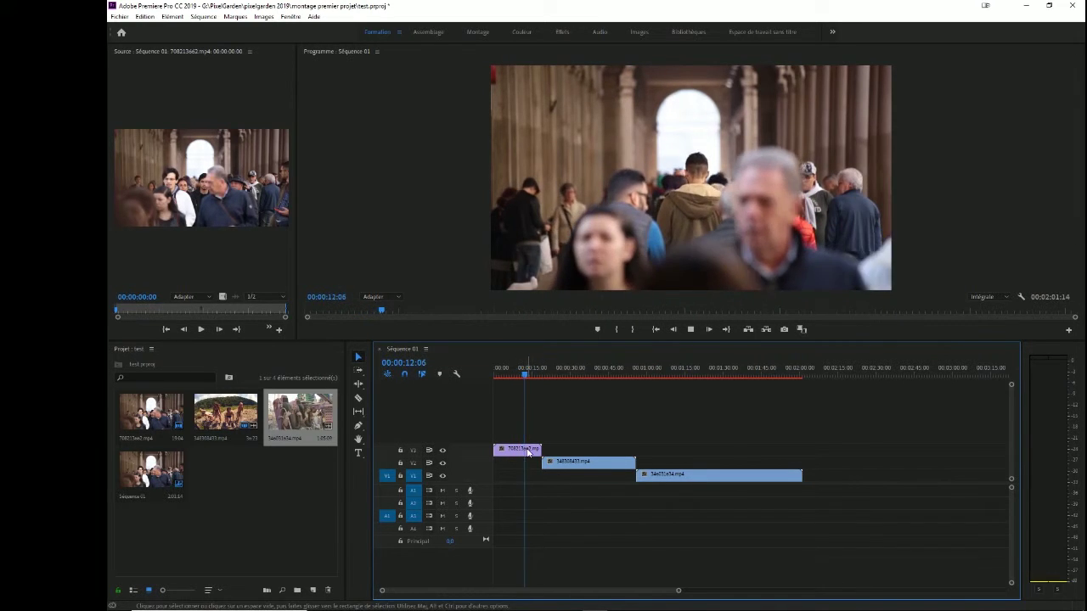
left_click_drag(527, 375, 516, 375)
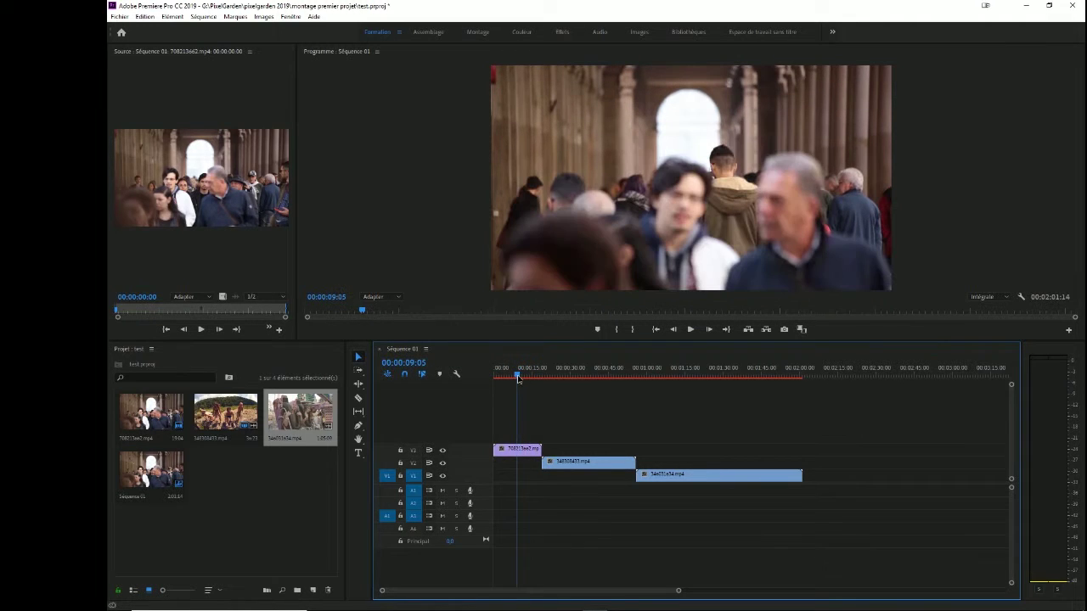
- Split the first clip on V3 at 00:00:09:05 and delete the portion after the cut
left_click(358, 399)
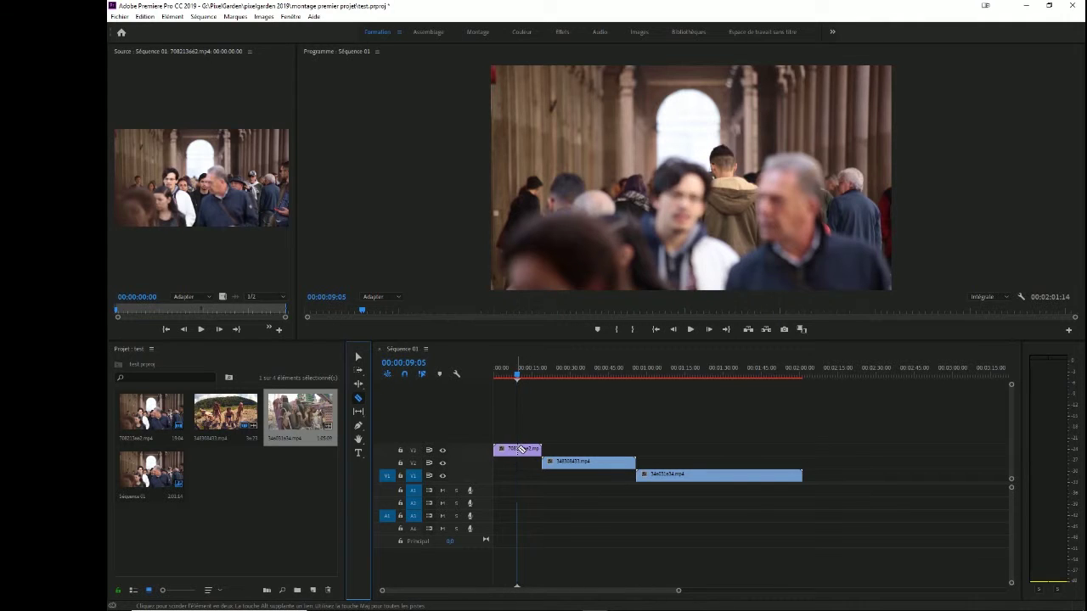
left_click(519, 448)
left_click(358, 359)
left_click_drag(531, 449, 843, 454)
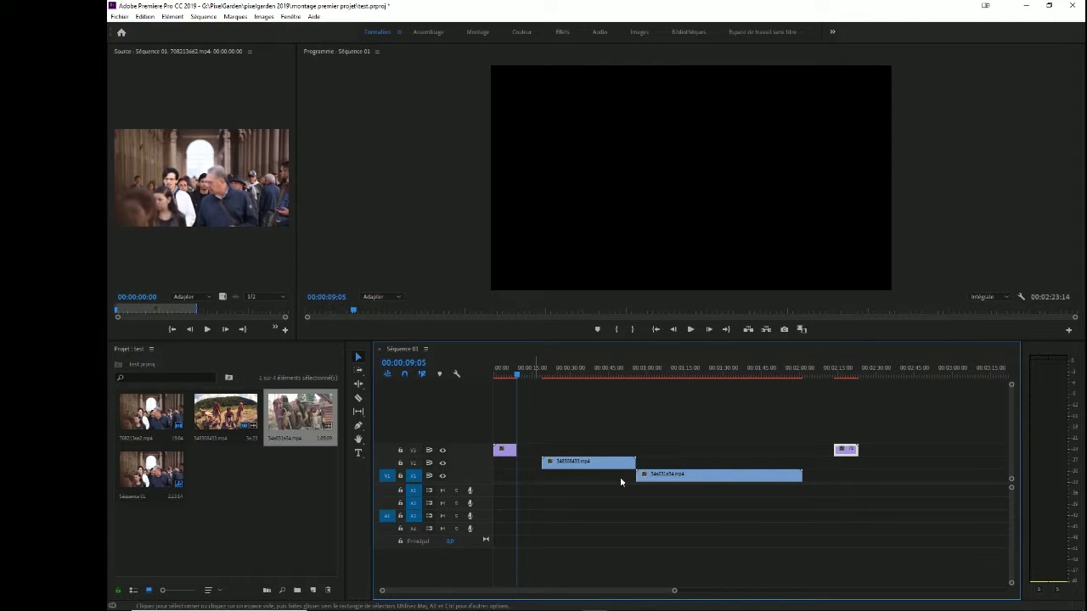
key("Delete")
- Move the clips on V2 and V1 earlier together to close the gap after the shortened first clip
left_click(525, 377)
mouse_move(526, 377)
left_mouse_down()
mouse_move(515, 377)
mouse_move(530, 377)
left_mouse_up()
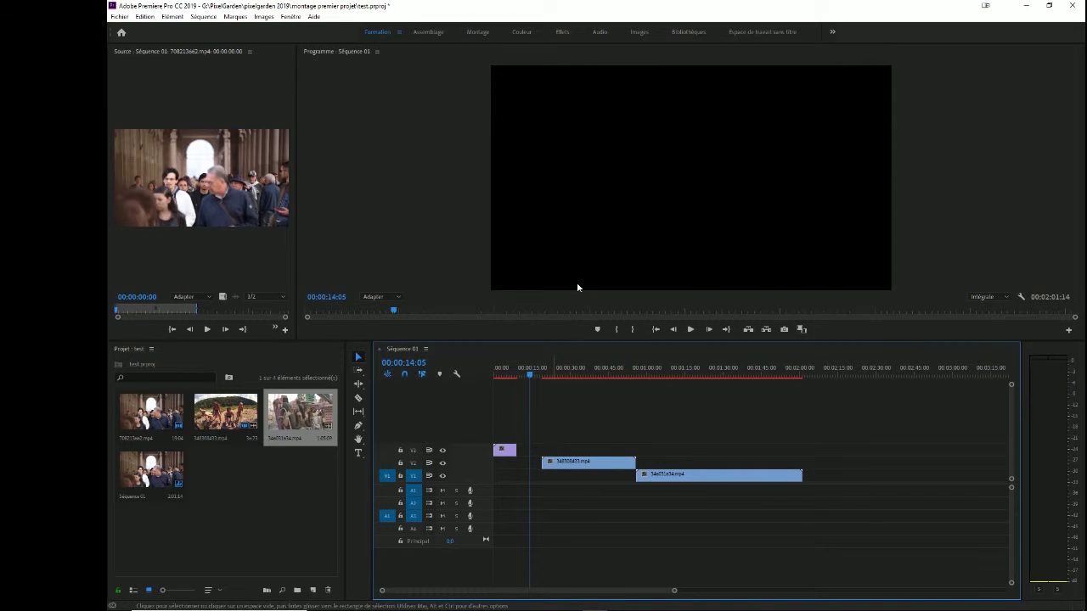
left_click_drag(688, 485, 665, 478)
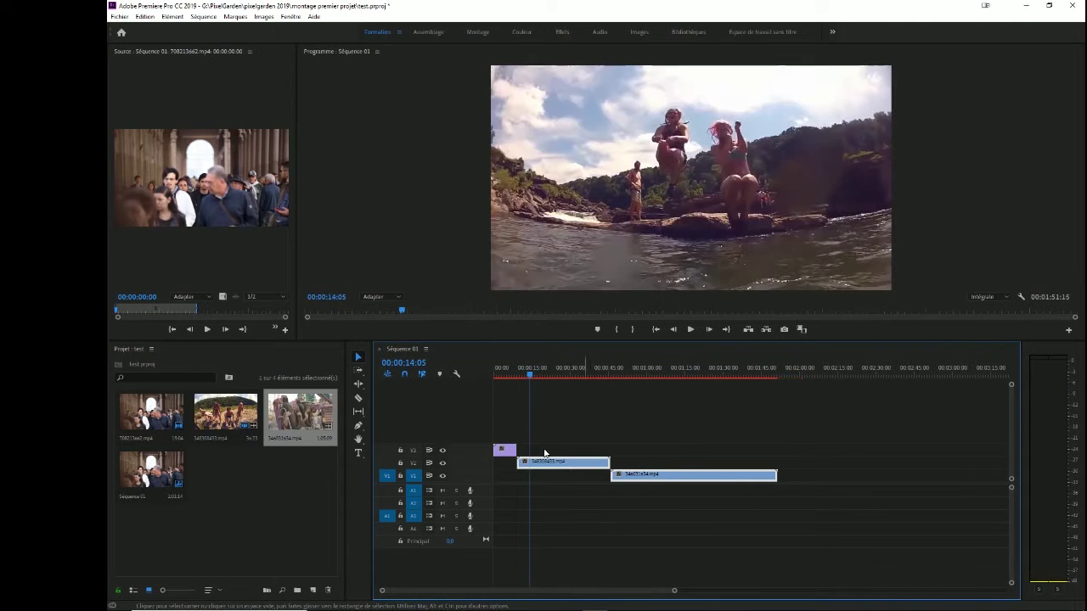
- Enlarge the video tracks and review the transition from the first clip to the second
left_click_drag(530, 376, 510, 375)
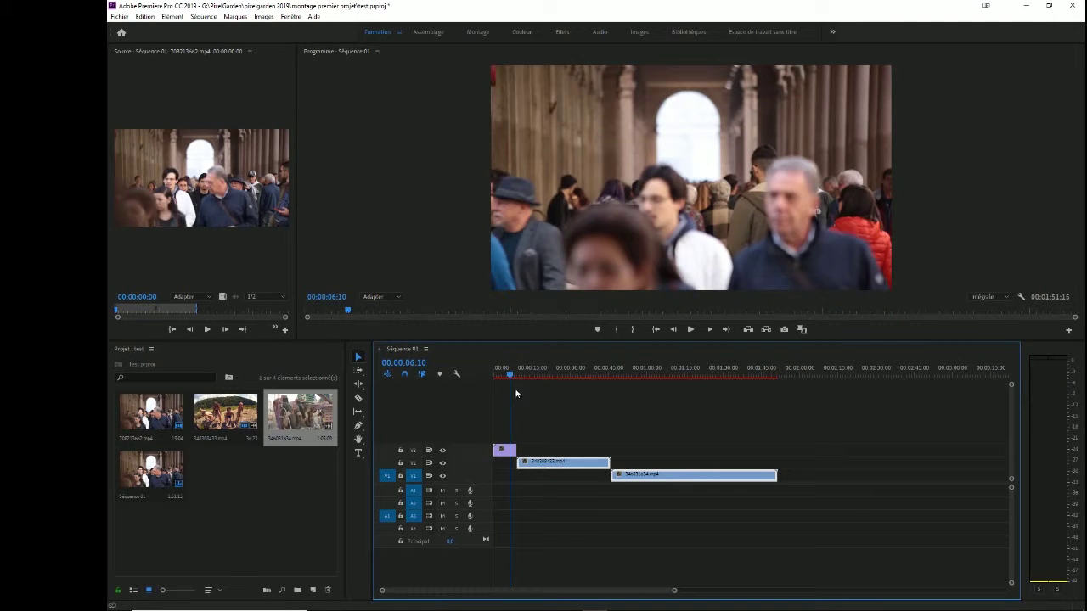
left_click_drag(1011, 481, 1011, 483)
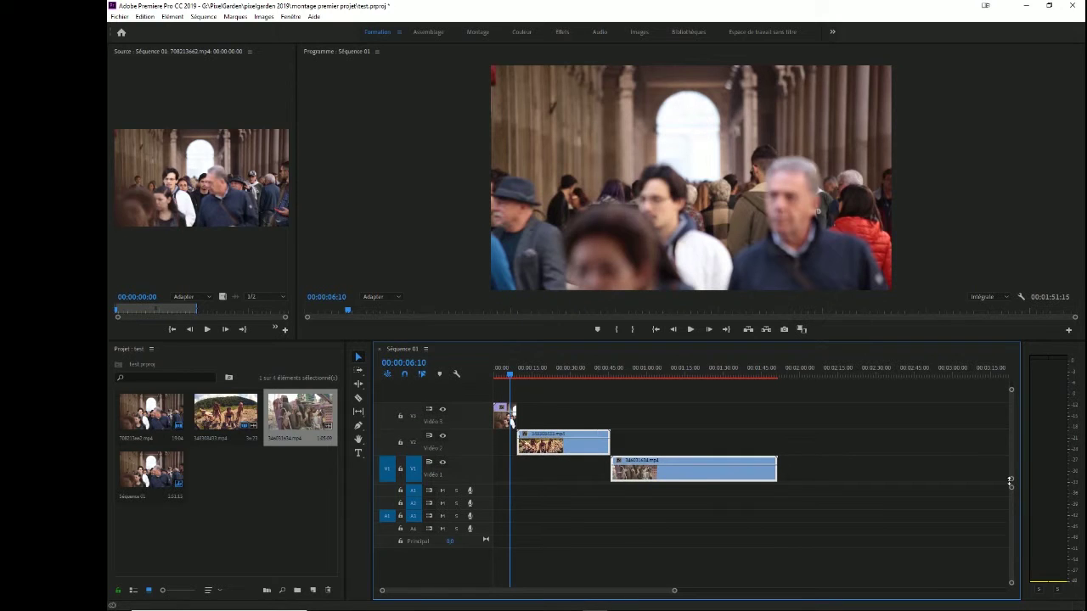
left_click_drag(674, 592, 629, 593)
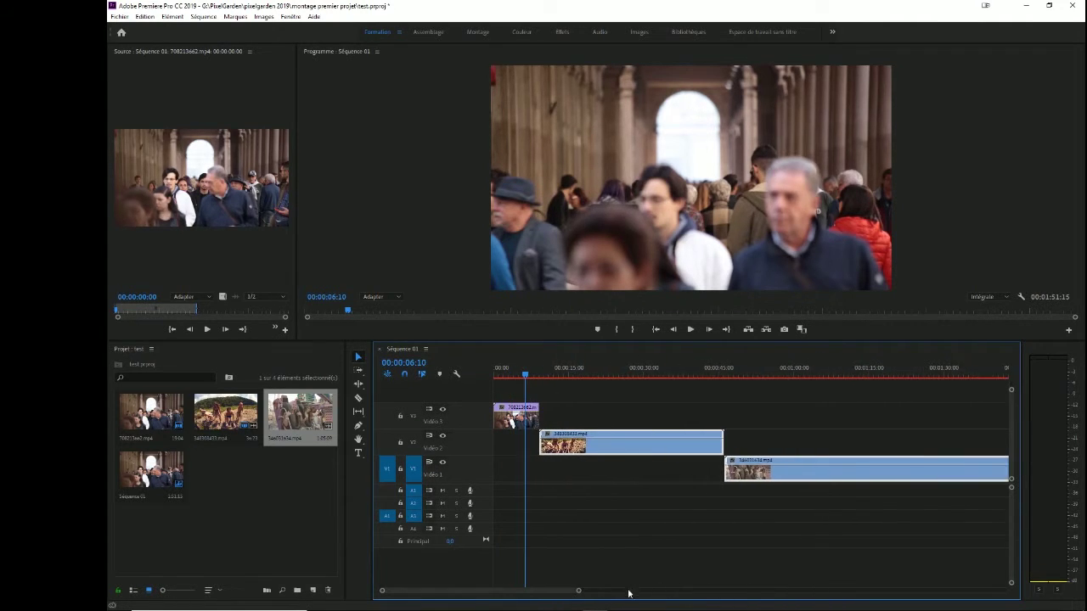
left_click(541, 374)
left_click_drag(543, 385, 536, 388)
key("space")
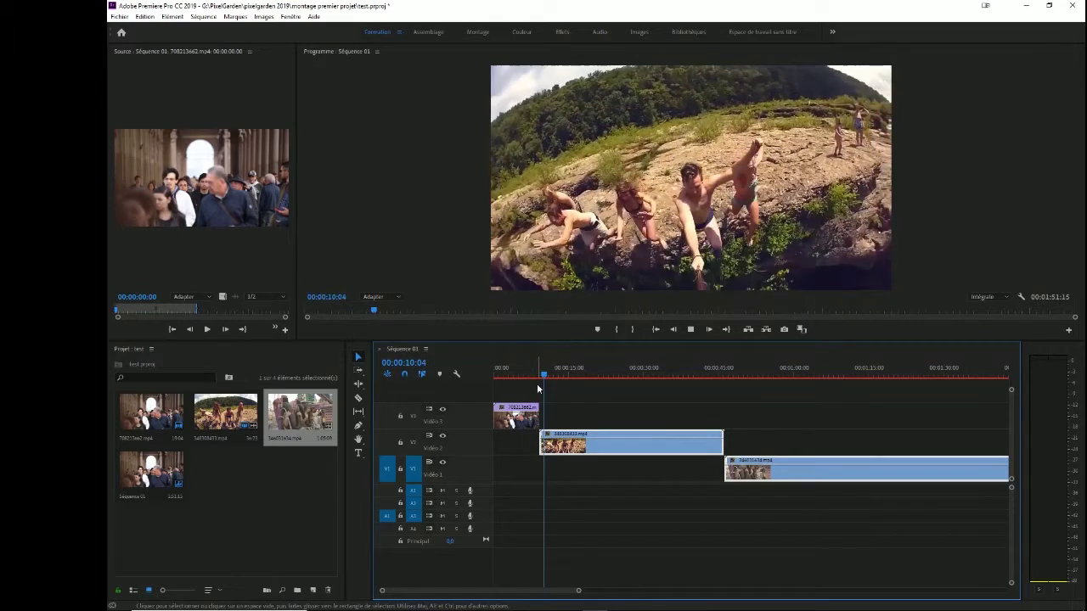
key("space")
left_click(533, 379)
mouse_move(533, 380)
left_mouse_down()
mouse_move(505, 382)
mouse_move(613, 386)
mouse_move(534, 387)
left_mouse_up()
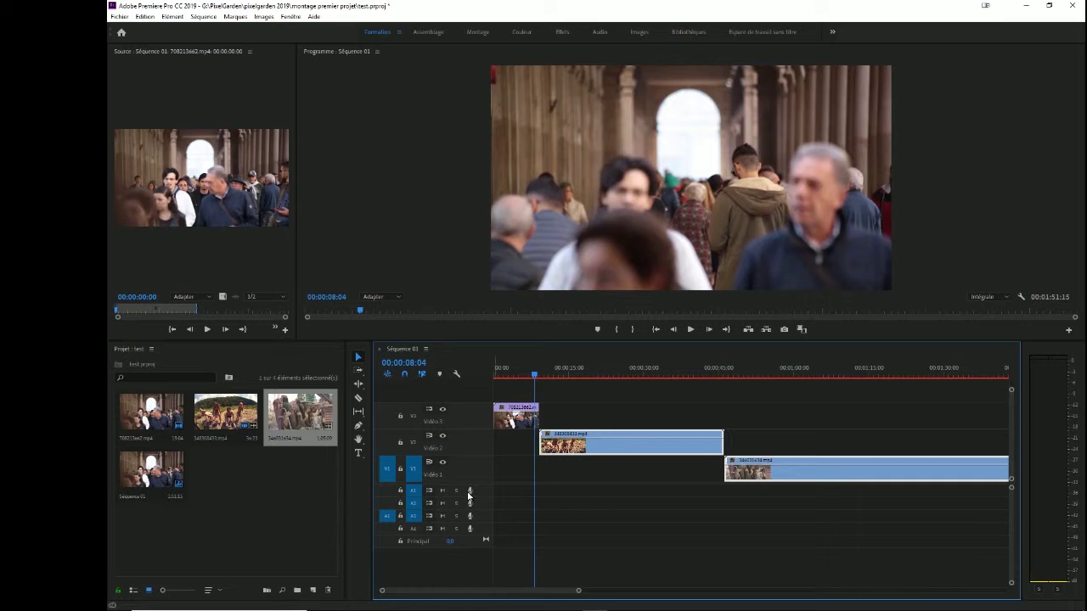
- Import Believe in happiness.wav from the Musiques libres folder and place it on audio track A1 at the sequence start
double_click(227, 502)
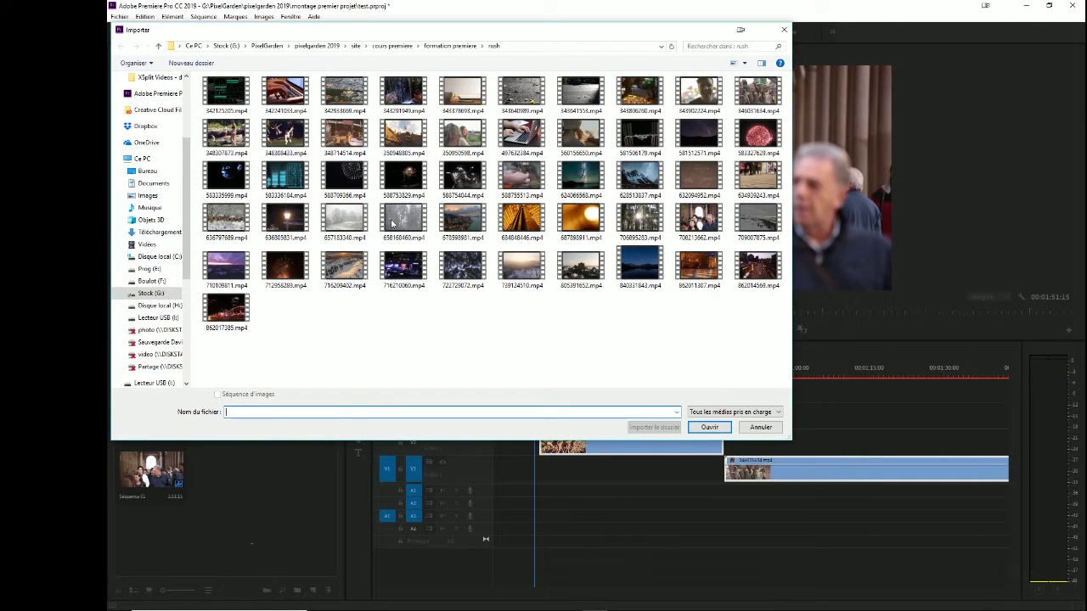
left_click(459, 48)
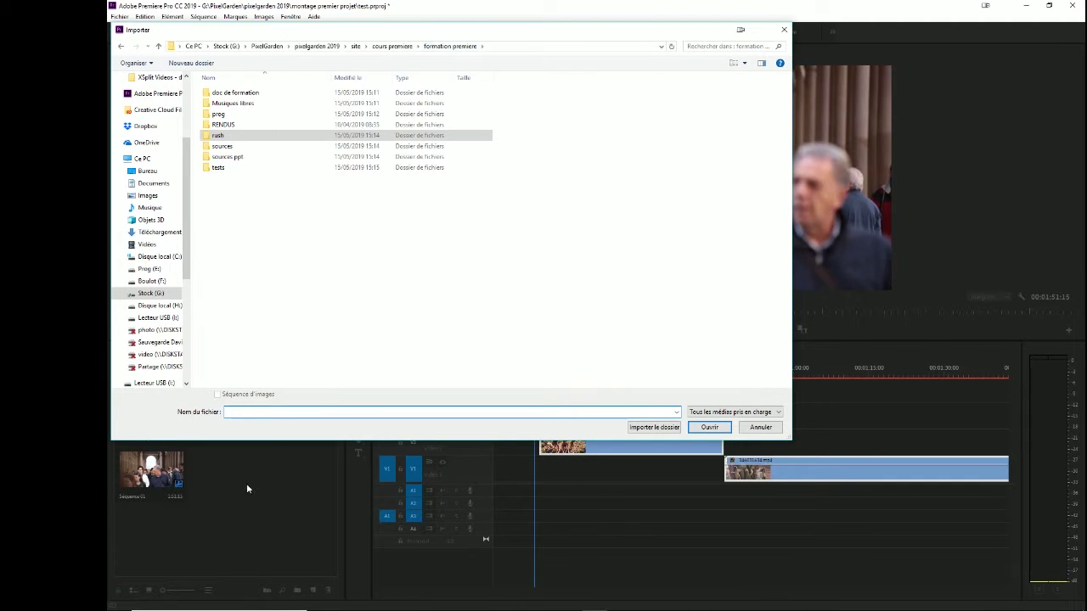
double_click(225, 104)
left_click(239, 125)
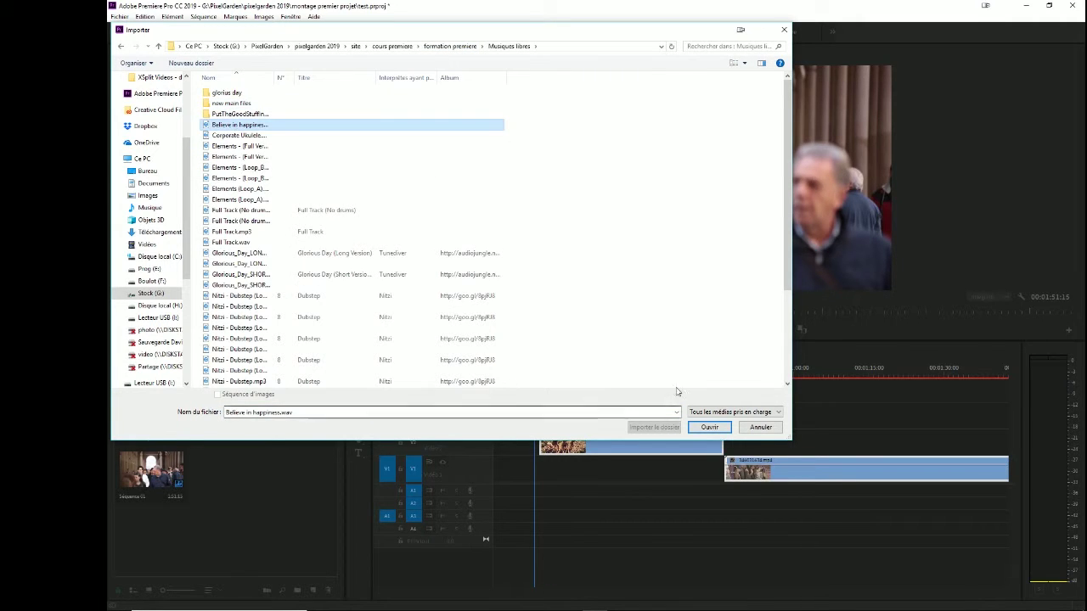
left_click(712, 428)
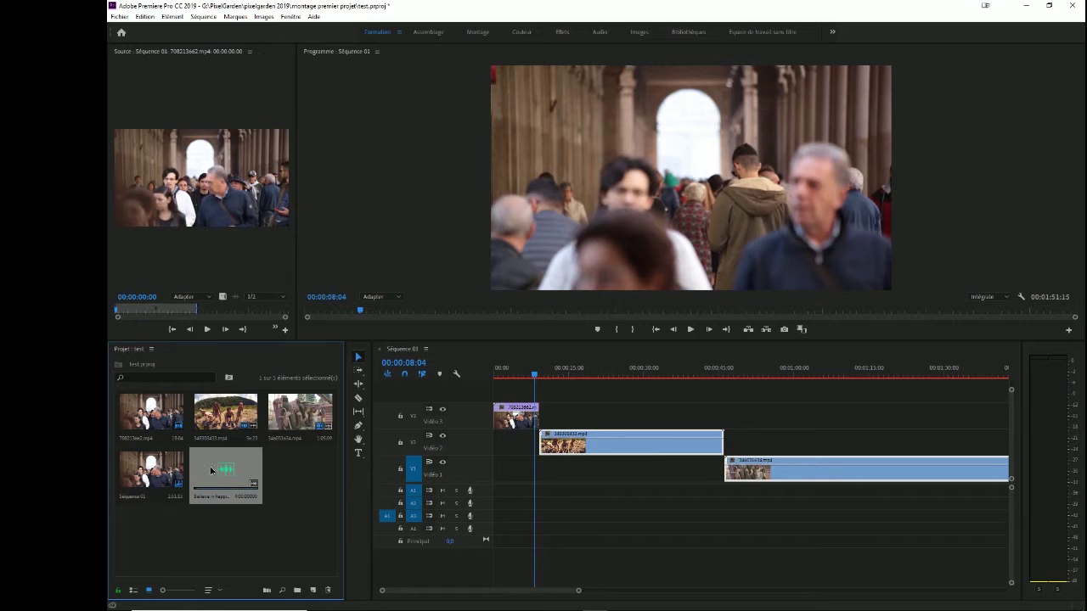
left_click_drag(475, 535, 501, 500)
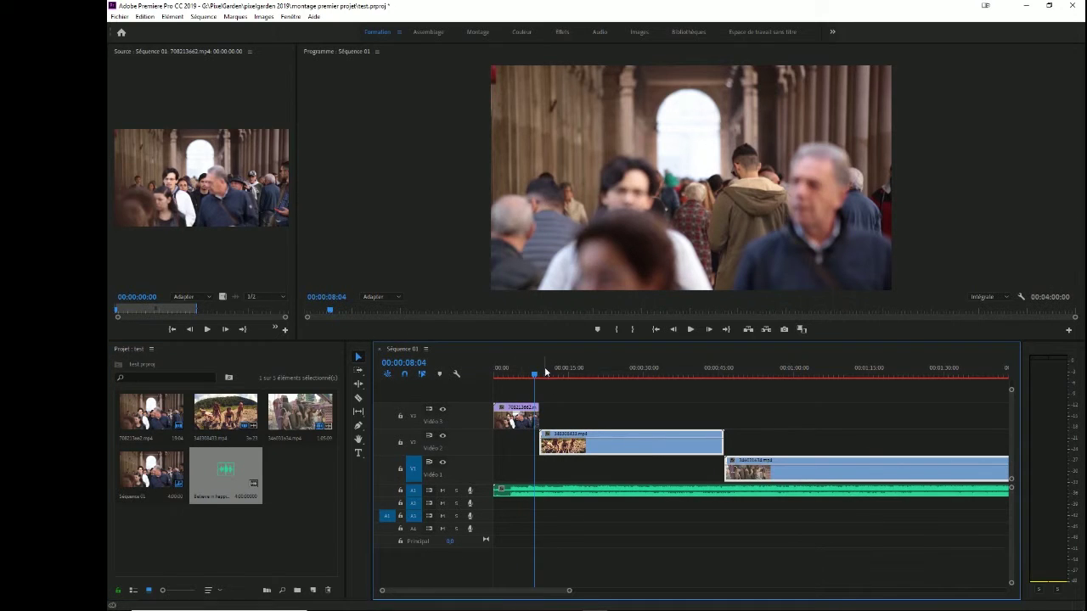
- Play the sequence from the beginning to listen to the music with the first clip
mouse_move(535, 377)
left_mouse_down()
mouse_move(488, 378)
mouse_move(552, 377)
mouse_move(529, 375)
left_mouse_up()
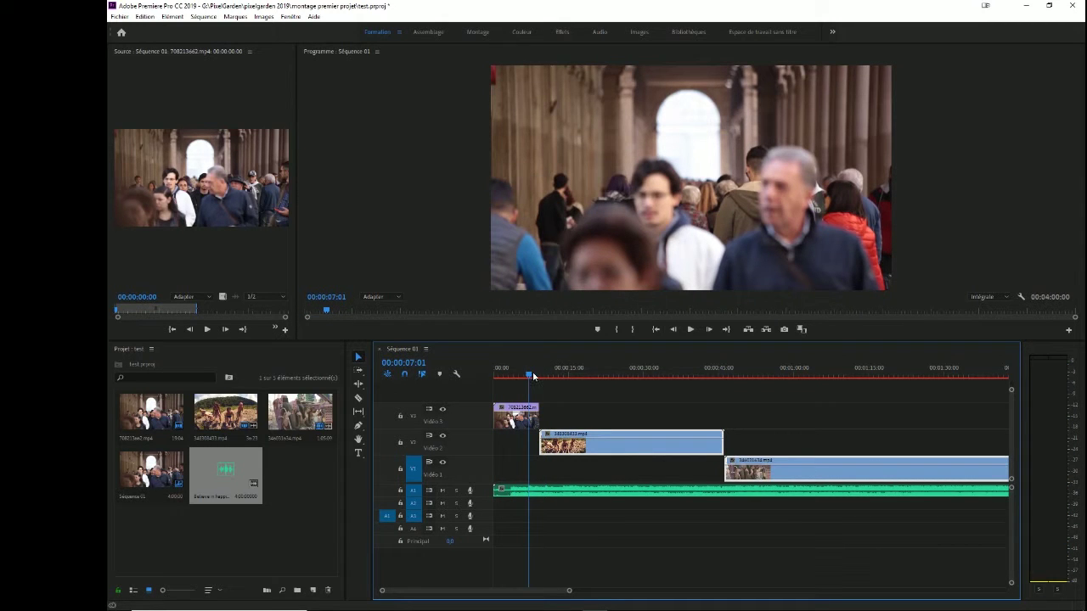
left_click_drag(530, 377, 468, 375)
key("space")
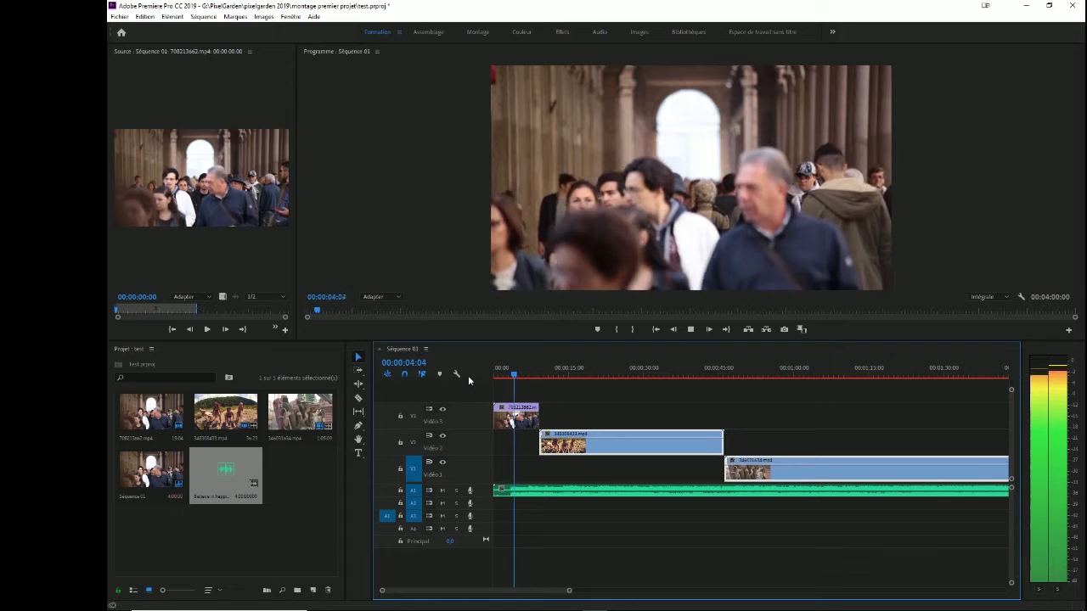
key("space")
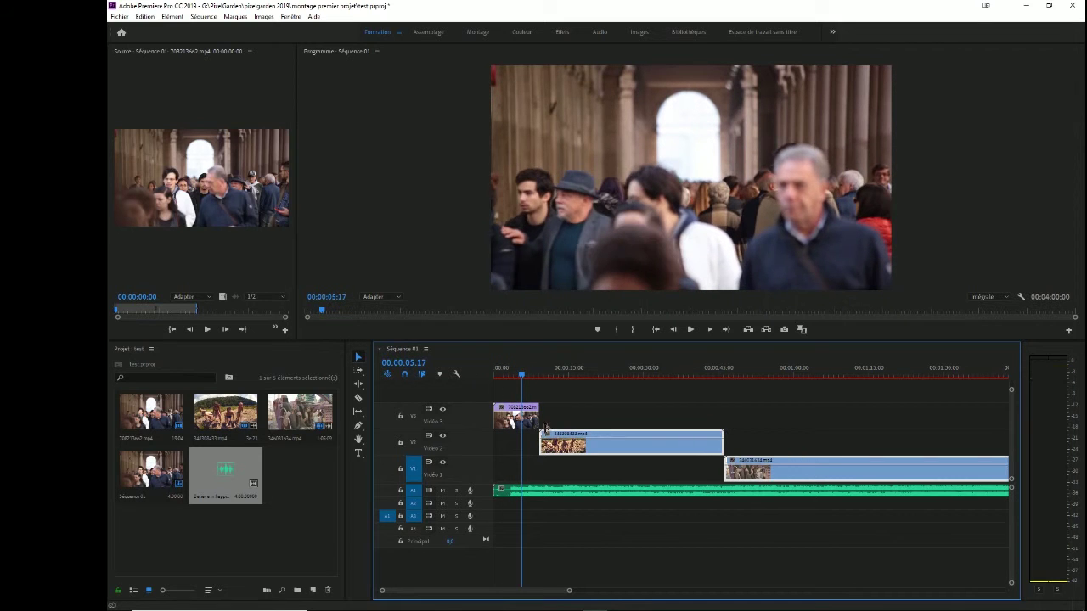
left_click(509, 376)
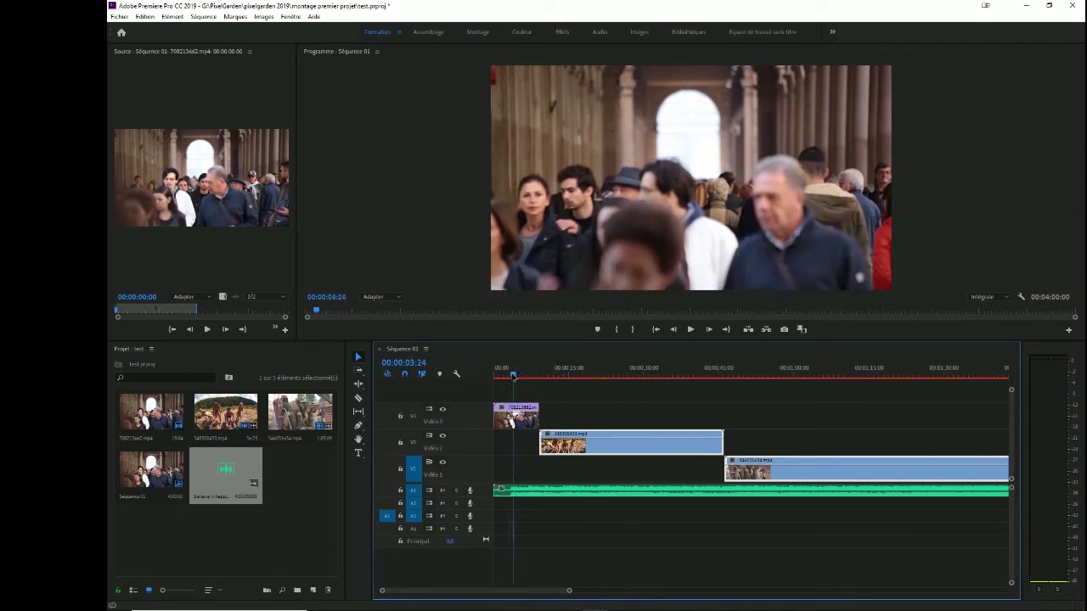
- Expand the height of the audio tracks so the music's waveform can be read
key("alt+=")
key("alt+=")
key("alt+=")
key("alt+=")
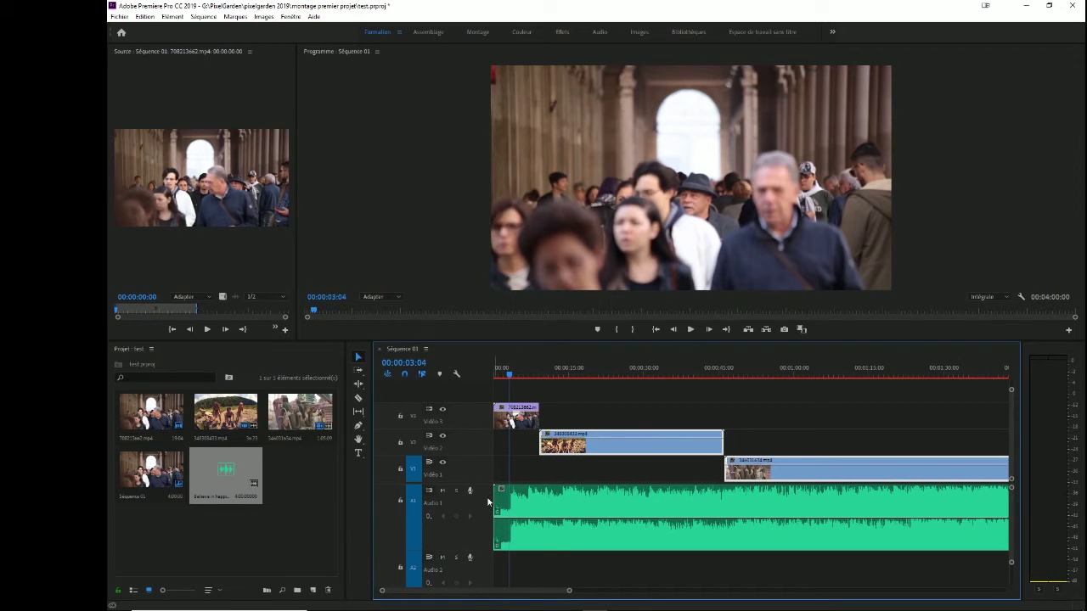
- Trim the first clip's end to 00:00:03:12, where the waveform gets louder, and move the other two clips against it
key("space")
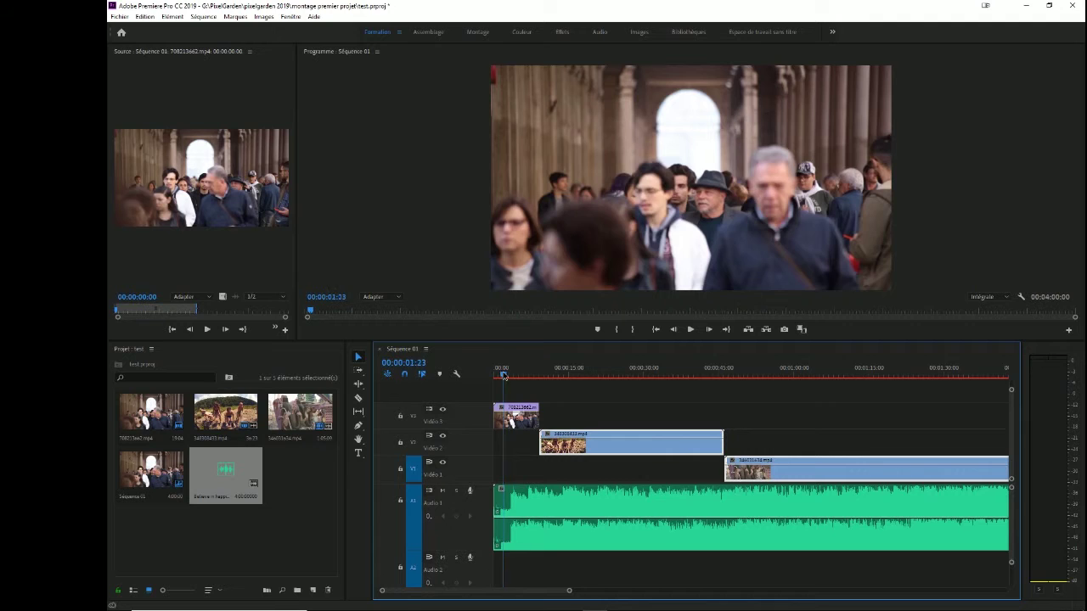
left_click(509, 375)
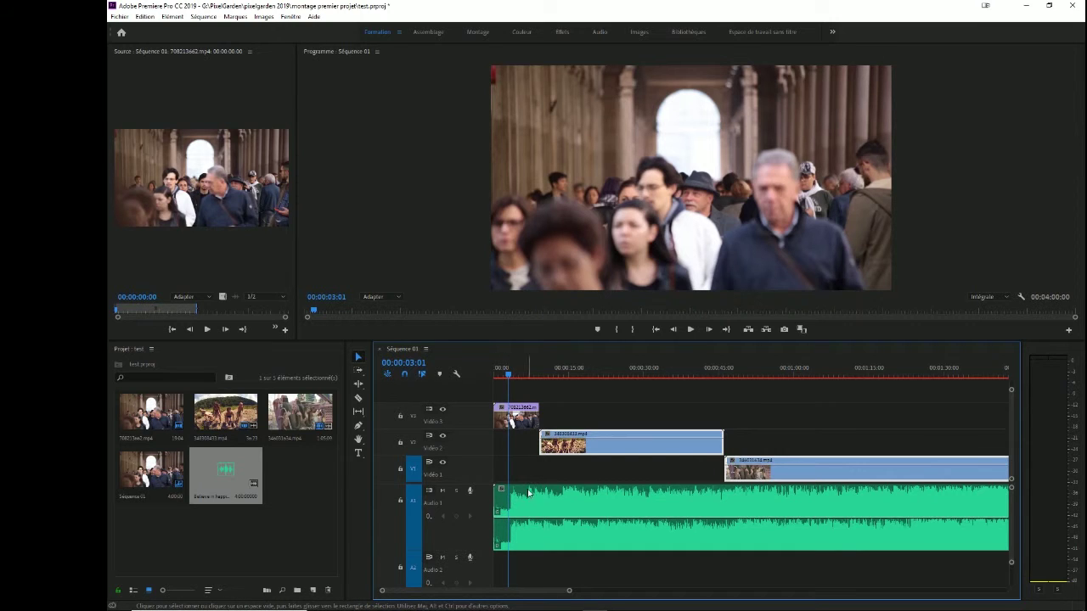
left_click(511, 377)
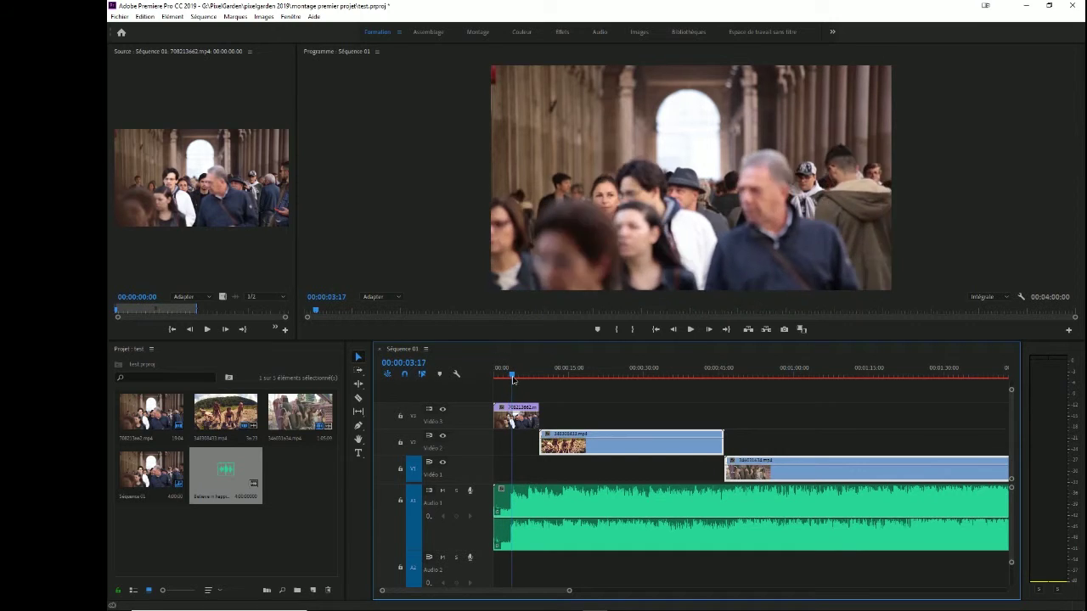
left_click_drag(511, 379, 512, 378)
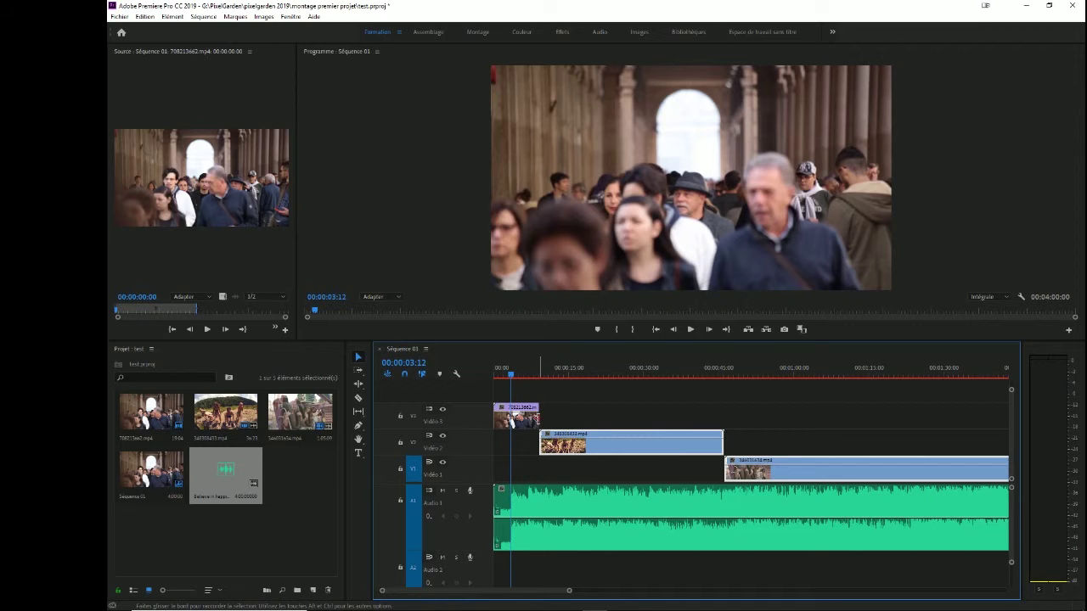
left_click_drag(537, 417, 510, 417)
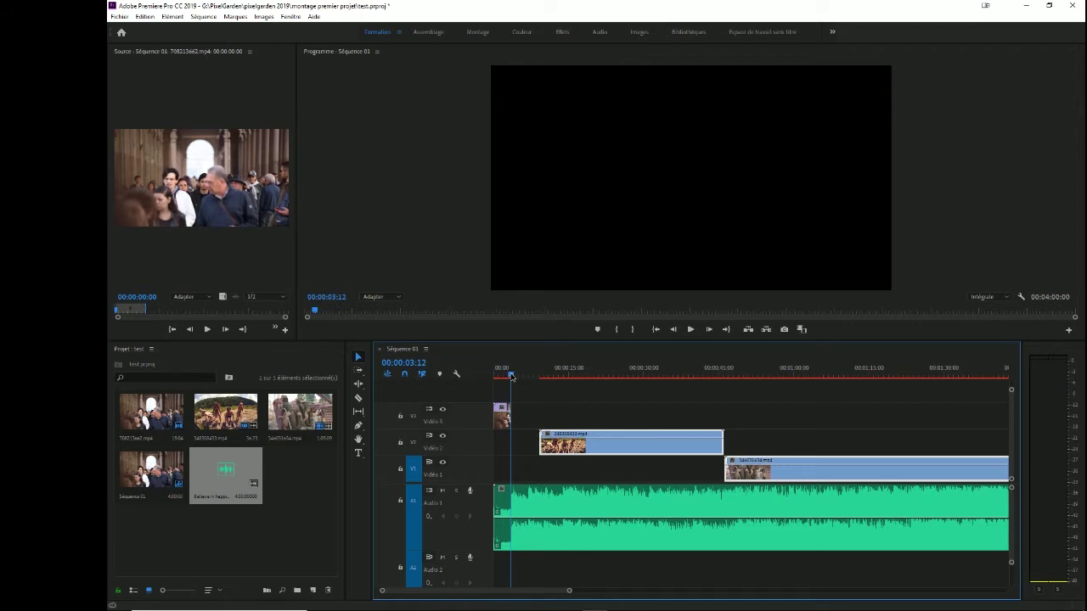
left_click_drag(511, 376, 495, 376)
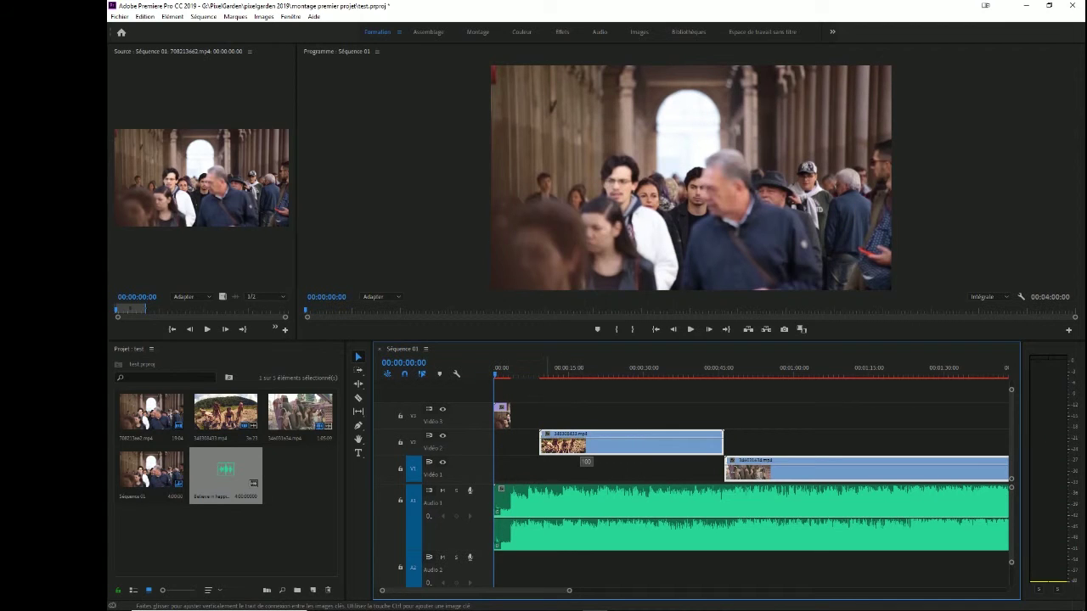
mouse_move(587, 450)
left_mouse_down()
mouse_move(637, 453)
mouse_move(589, 452)
mouse_move(607, 452)
left_mouse_up()
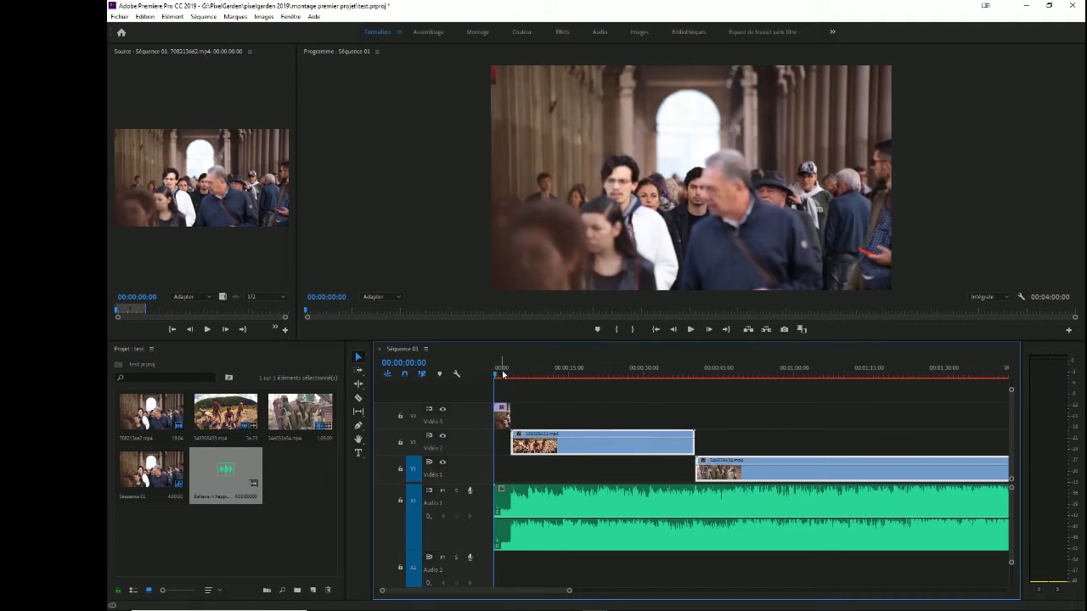
- Play the sequence across the cut synced to the music, then scrub through the second clip to 00:00:12:01
key("space")
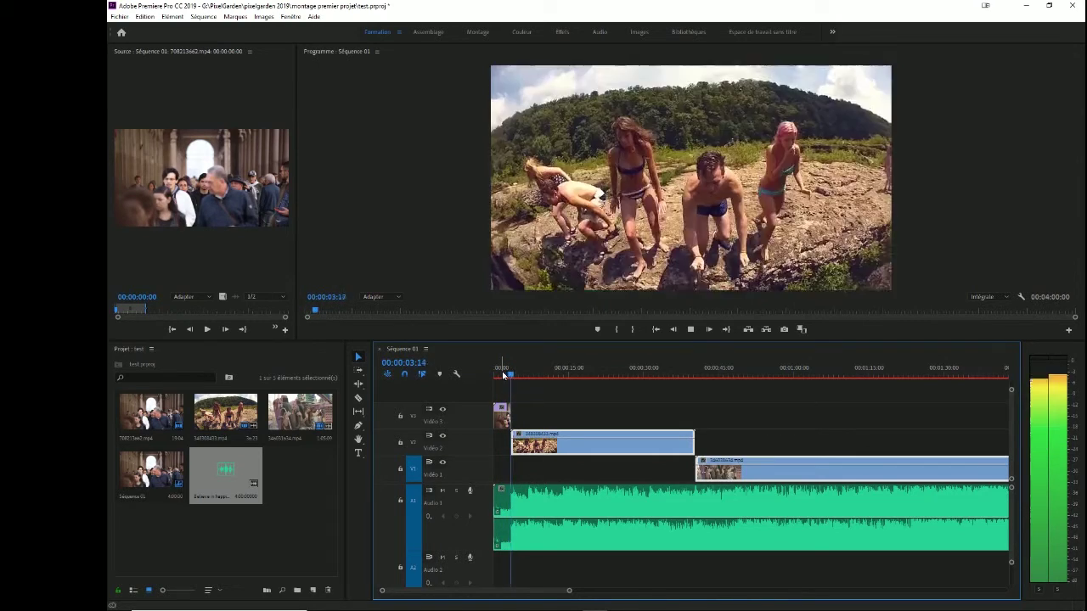
key("space")
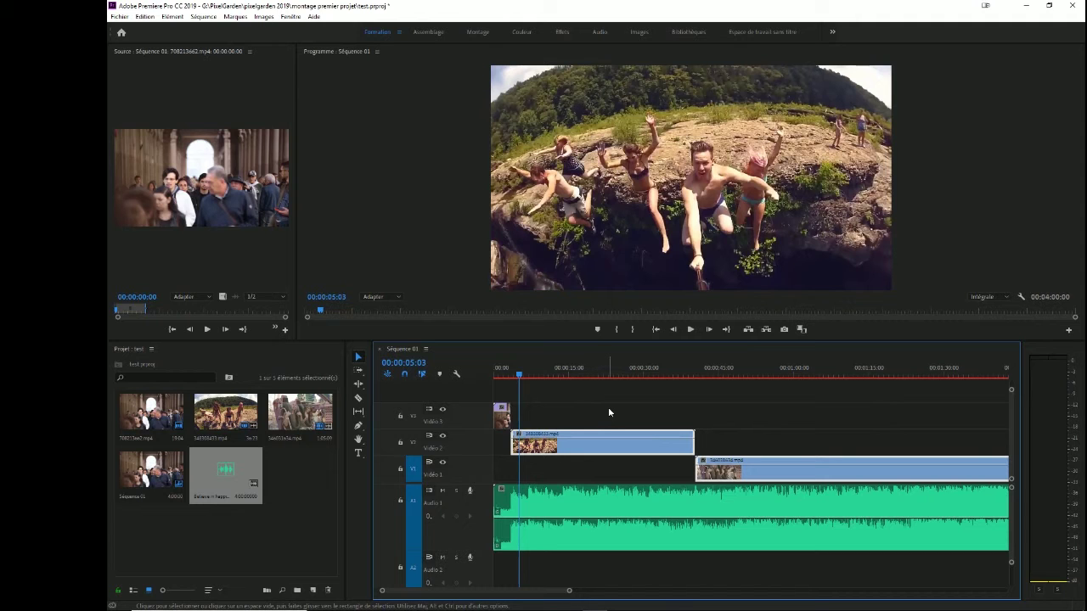
left_click_drag(519, 375, 554, 376)
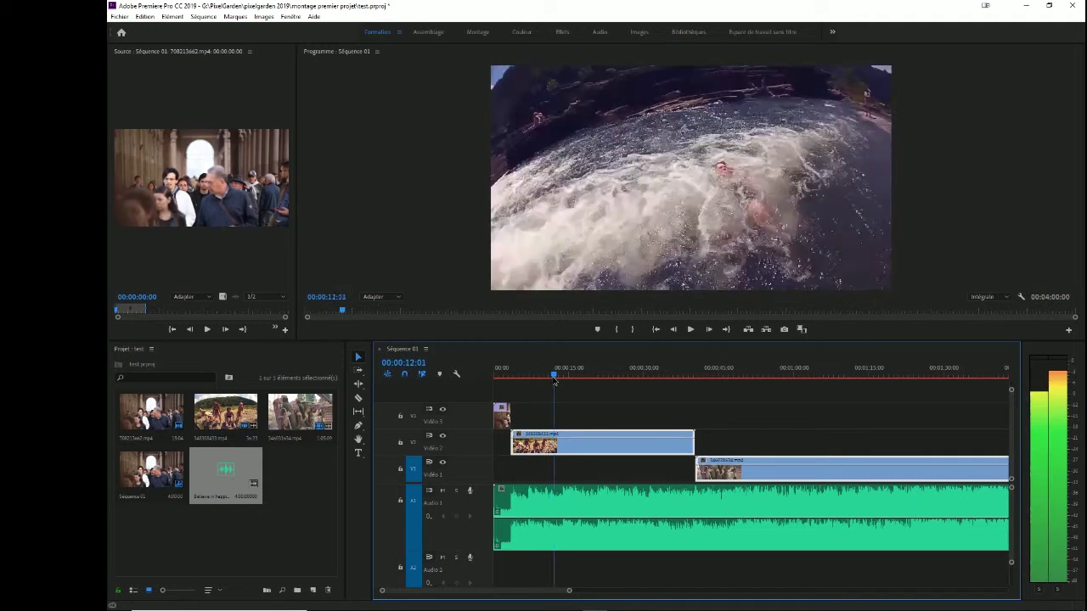